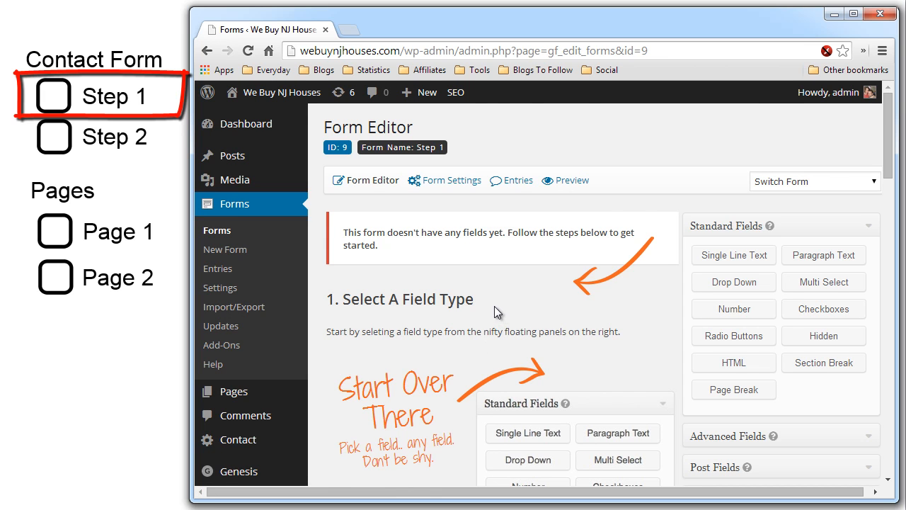
# - Add a single-line text field labelled Name to the empty Step 1 form
pyautogui.scroll(-1, 497, 308)
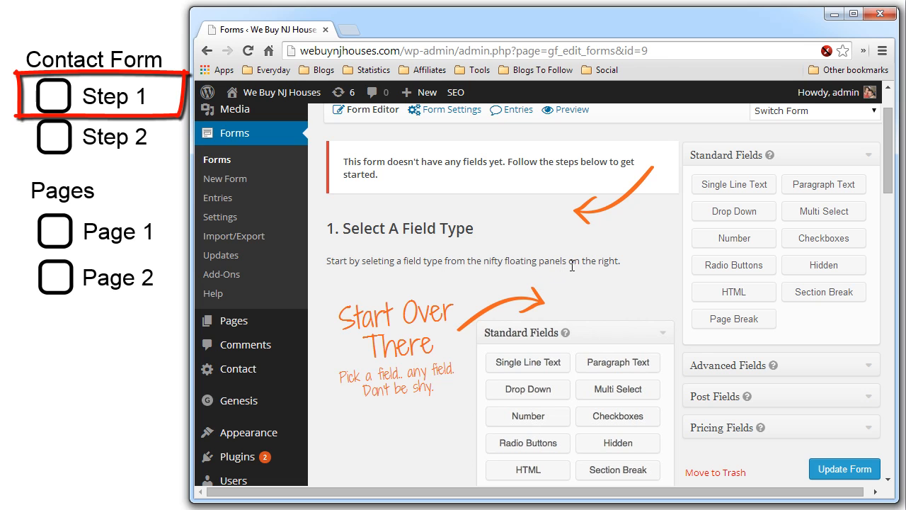
pyautogui.click(720, 187)
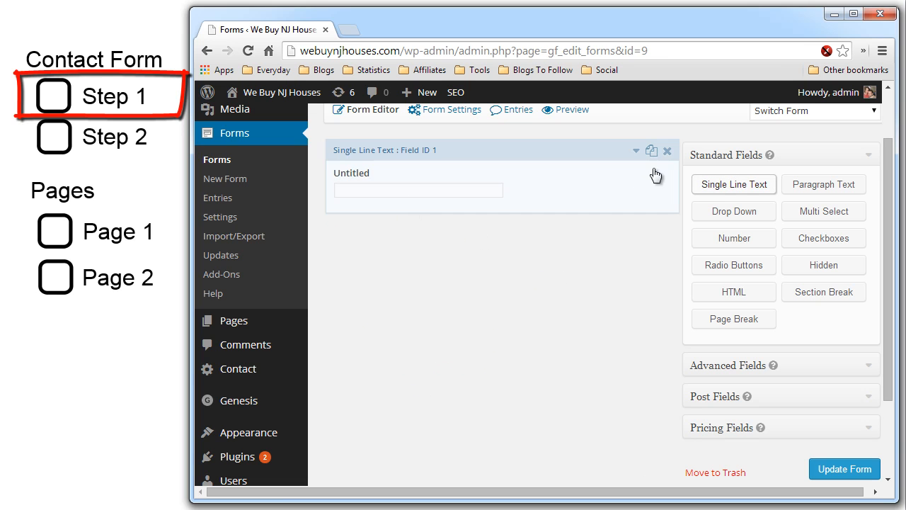
pyautogui.click(636, 152)
pyautogui.doubleClick(432, 271)
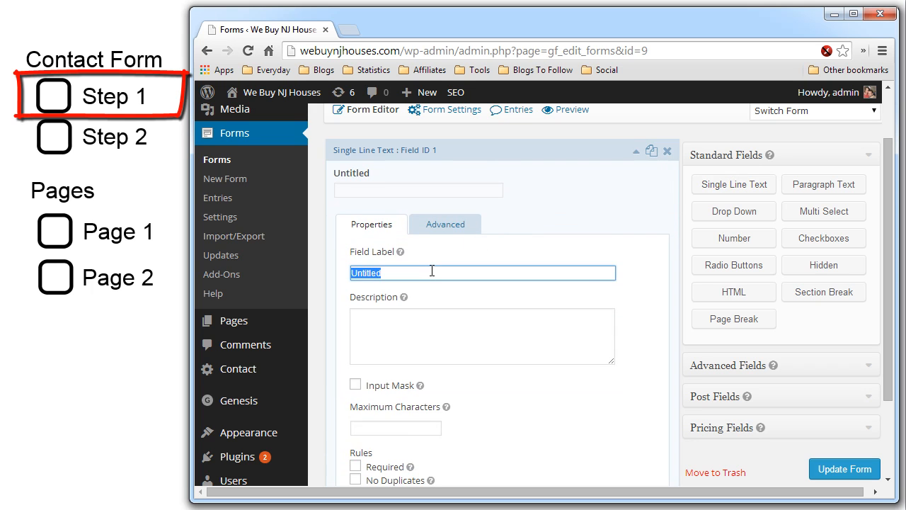
pyautogui.write('Name')
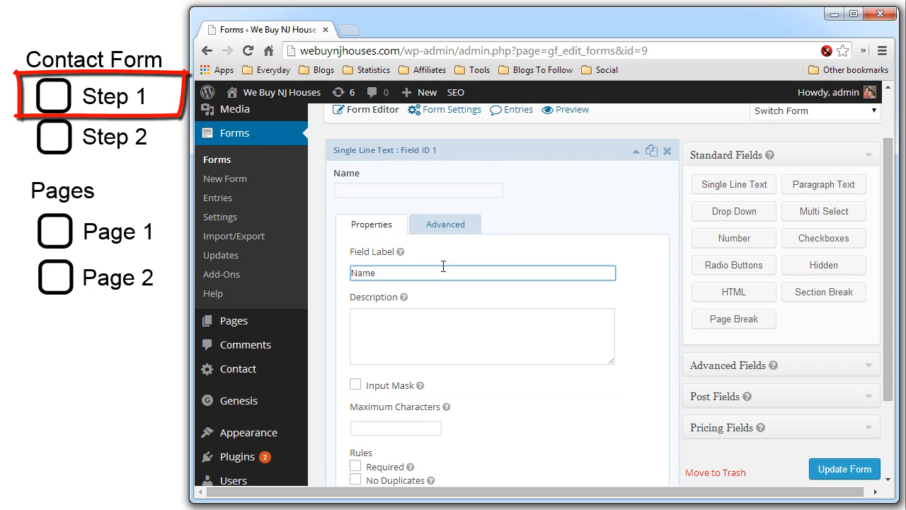
pyautogui.click(636, 151)
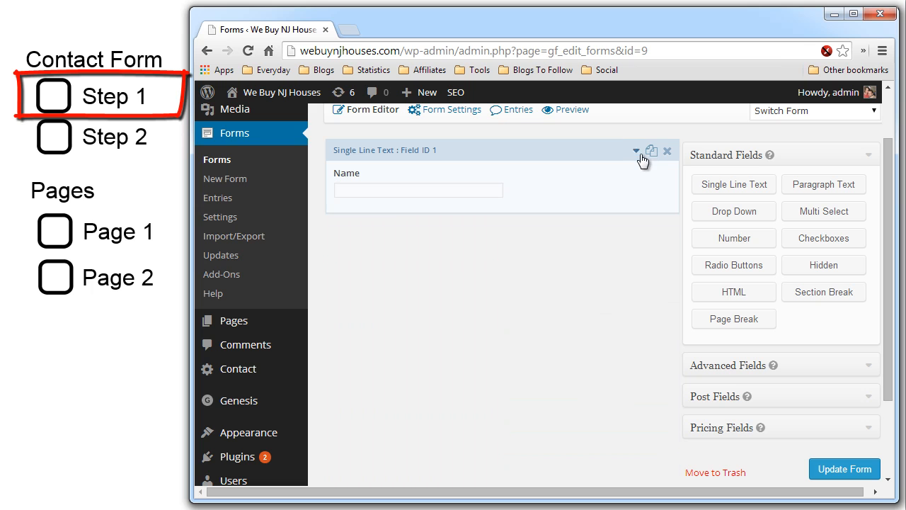
# - Add a second single-line text field labelled Email below Name
pyautogui.click(723, 185)
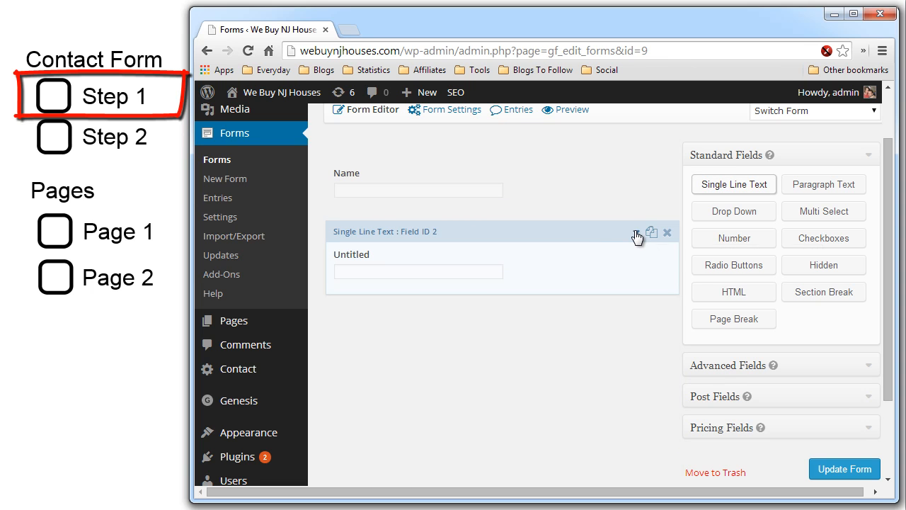
pyautogui.click(636, 233)
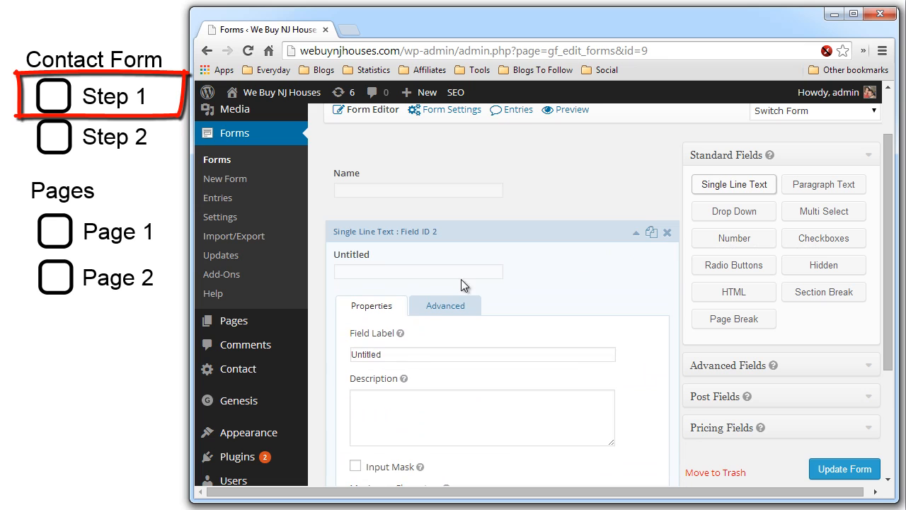
pyautogui.doubleClick(402, 353)
pyautogui.write('Email')
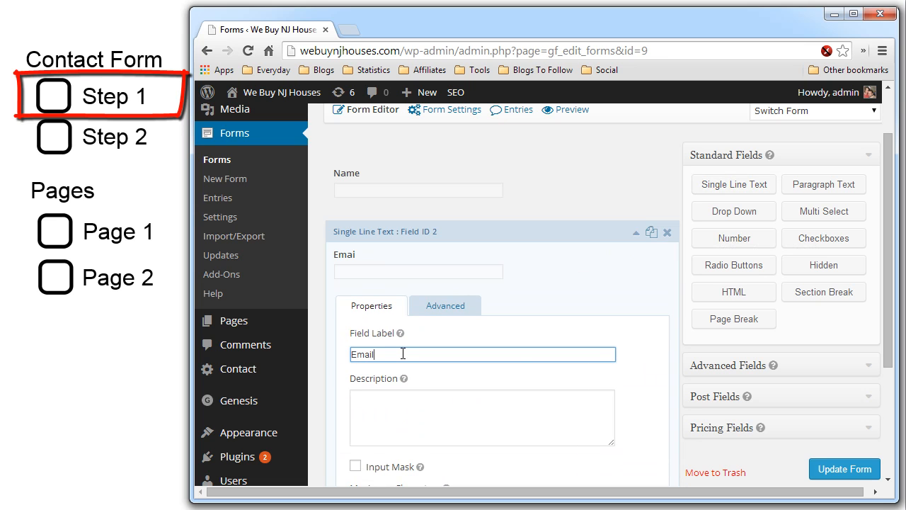
pyautogui.click(636, 233)
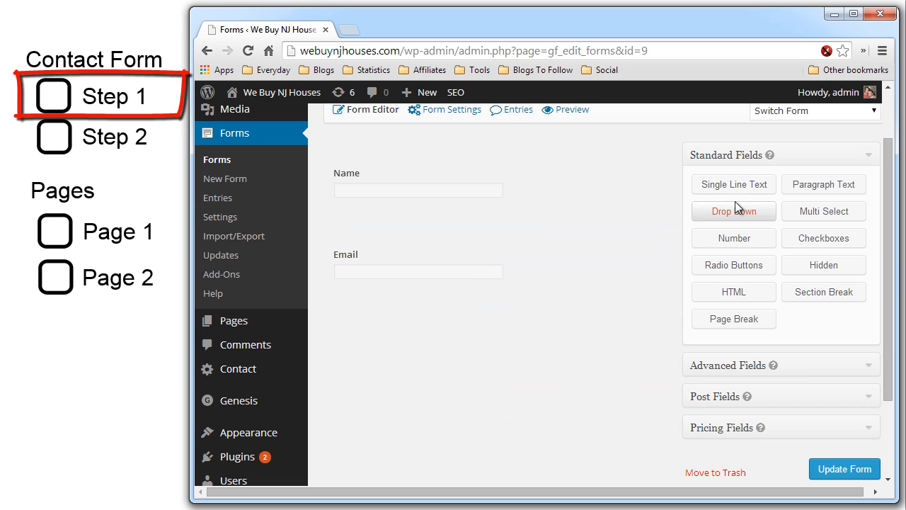
# - Add a third single-line text field labelled Phone below Email
pyautogui.click(747, 191)
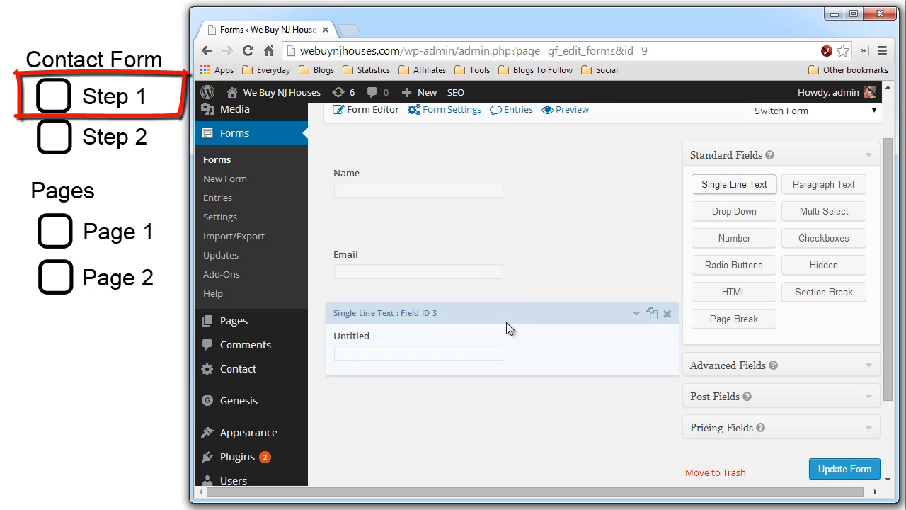
pyautogui.click(636, 313)
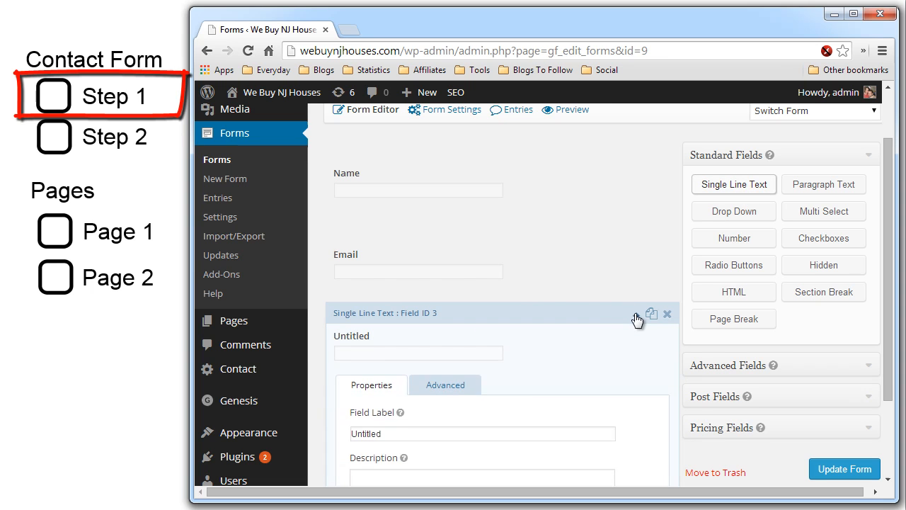
pyautogui.doubleClick(400, 434)
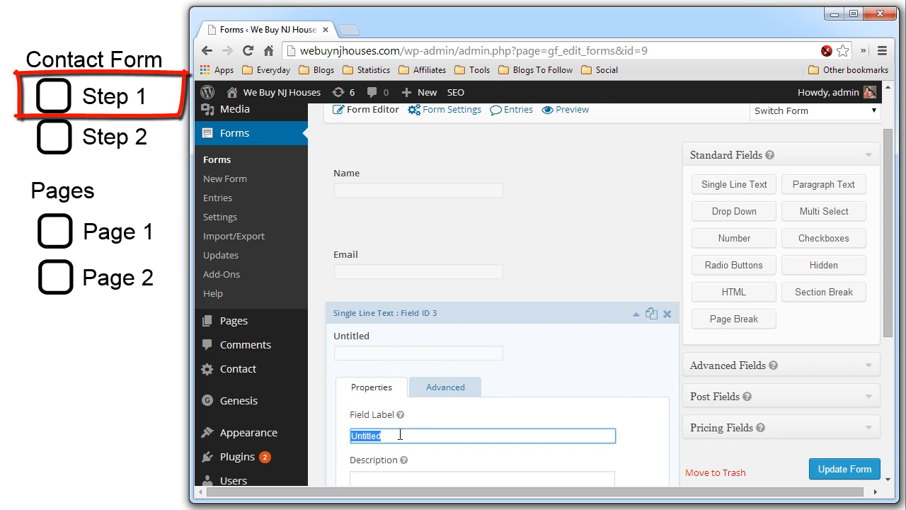
pyautogui.write('Phone')
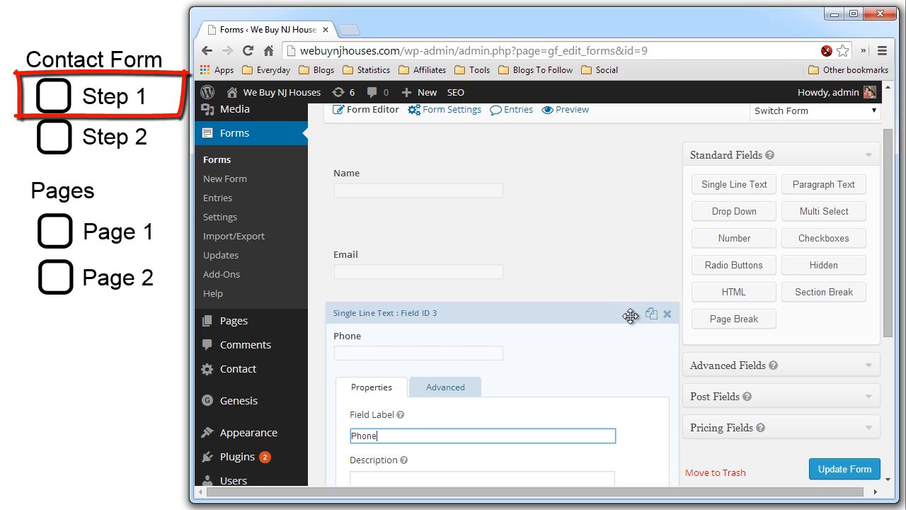
pyautogui.click(633, 316)
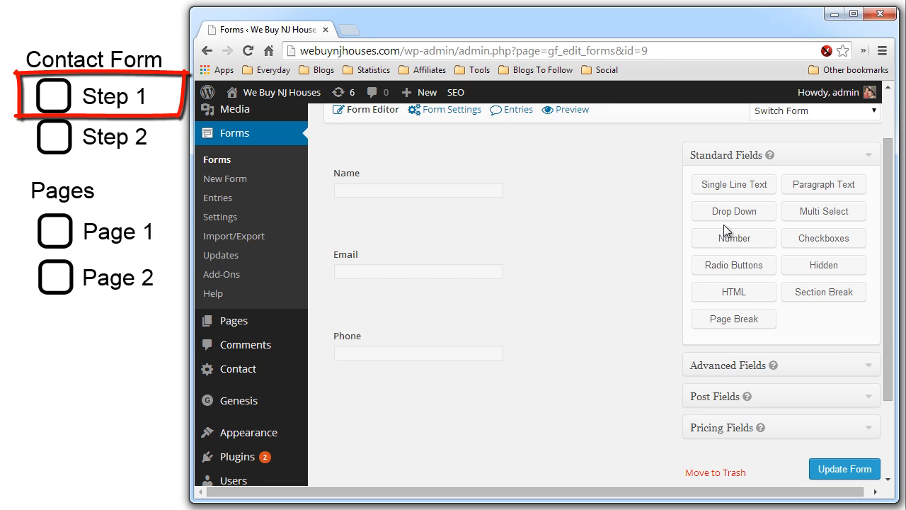
# - Add a single-line text field labelled Street Address below Phone
pyautogui.click(735, 186)
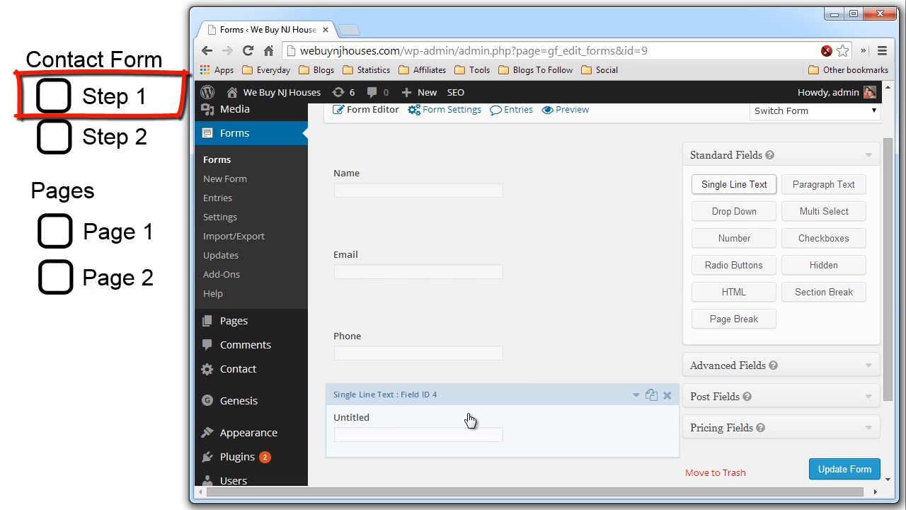
pyautogui.click(636, 396)
pyautogui.scroll(-1, 510, 418)
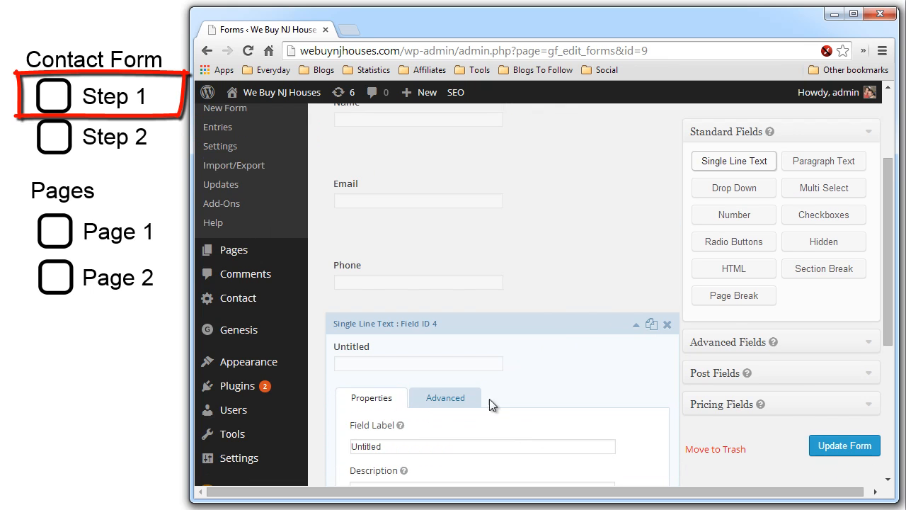
pyautogui.doubleClick(408, 444)
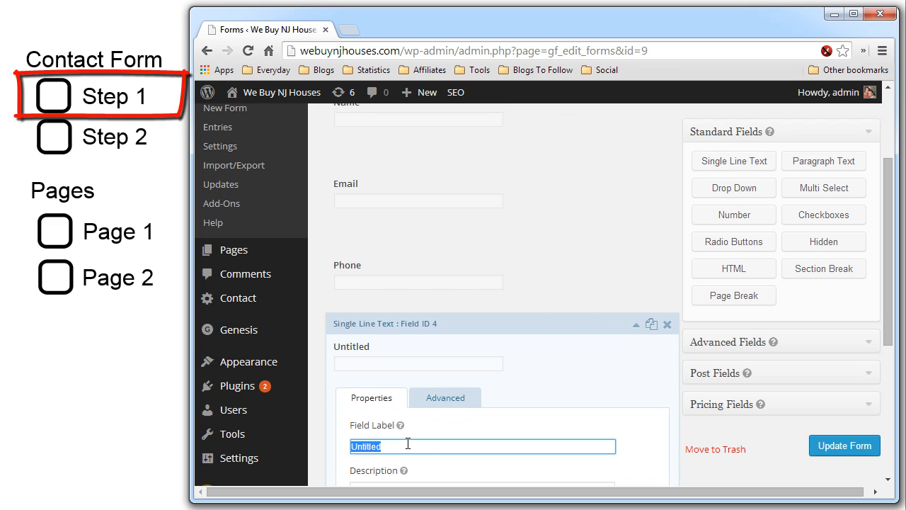
pyautogui.write('Street')
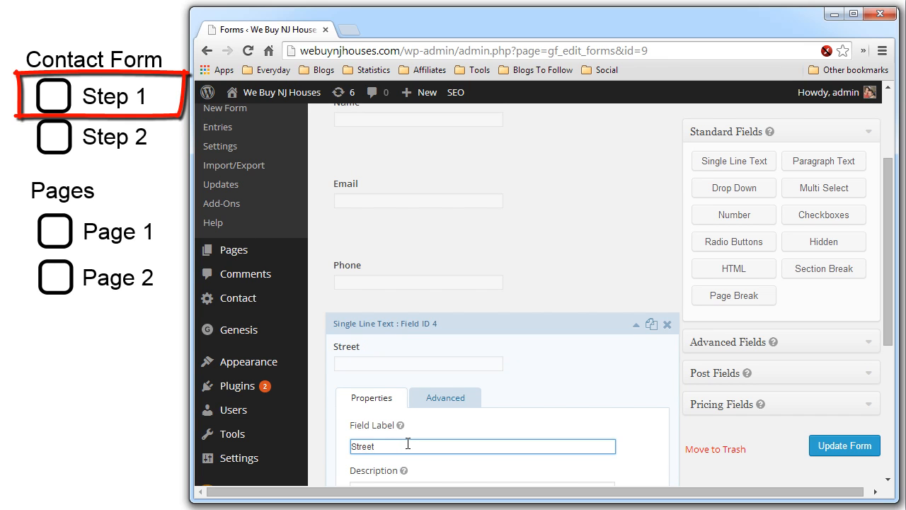
pyautogui.write(' Address')
pyautogui.click(637, 325)
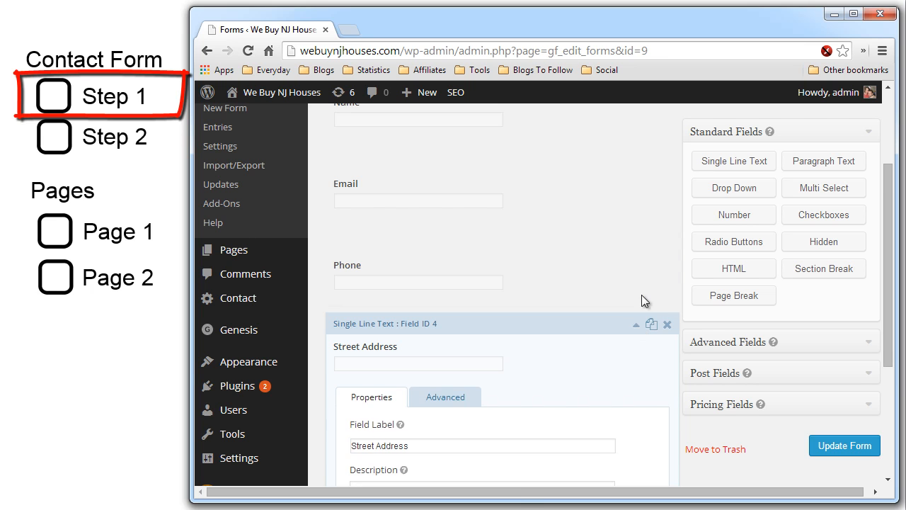
# - Add a single-line text field labelled Zip below Street Address
pyautogui.click(736, 163)
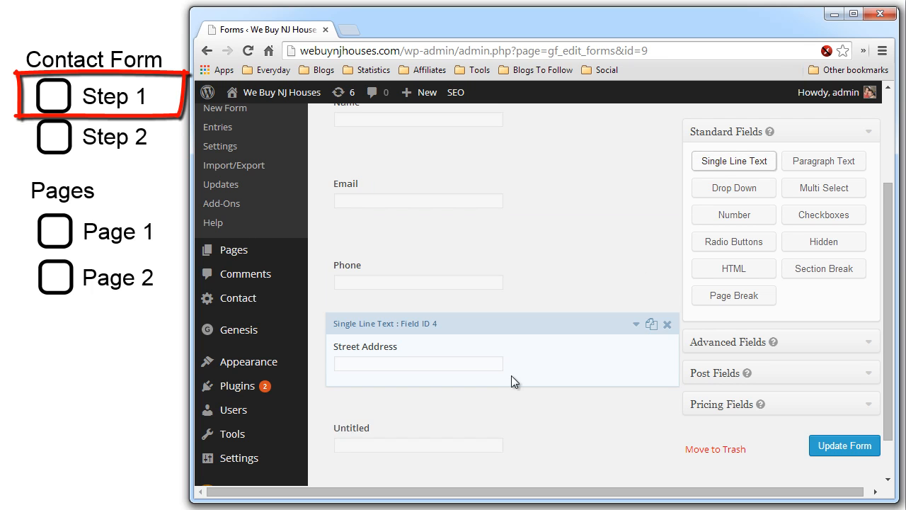
pyautogui.click(635, 405)
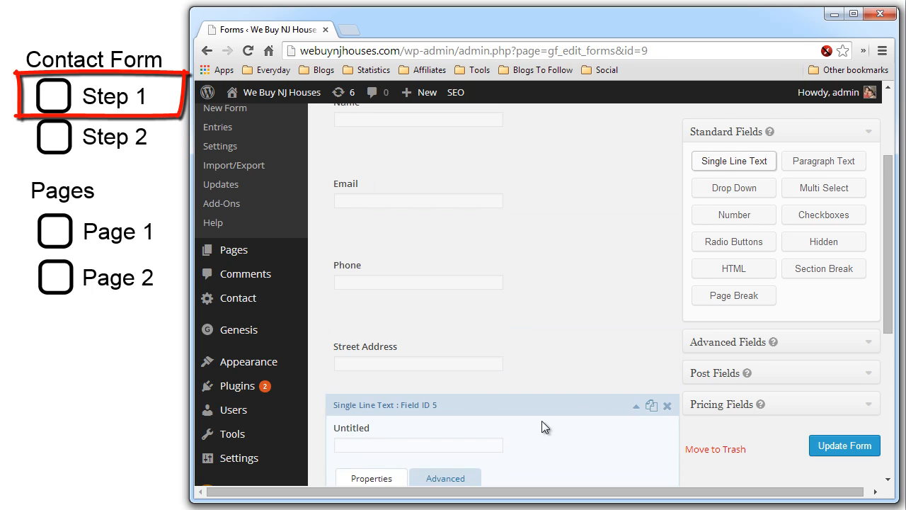
pyautogui.scroll(-1, 528, 422)
pyautogui.click(444, 457)
pyautogui.doubleClick(444, 457)
pyautogui.write('Zip')
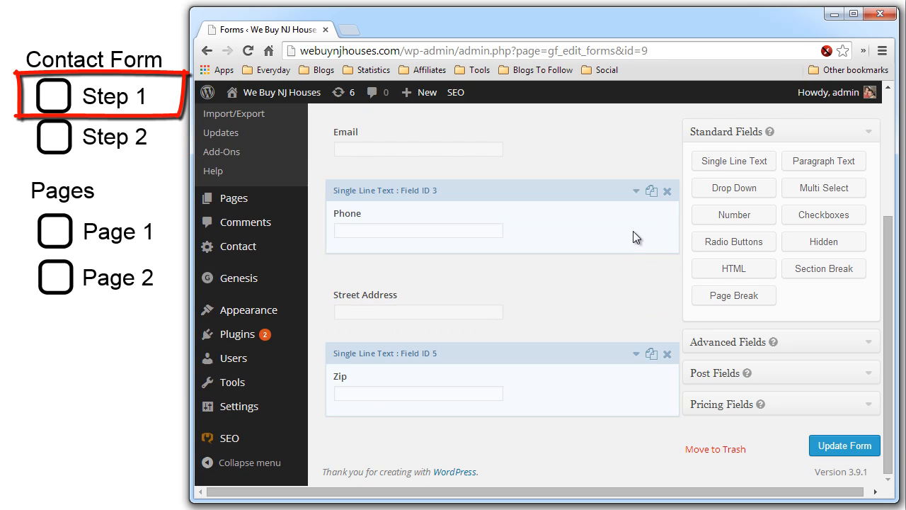
pyautogui.scroll(1, 625, 248)
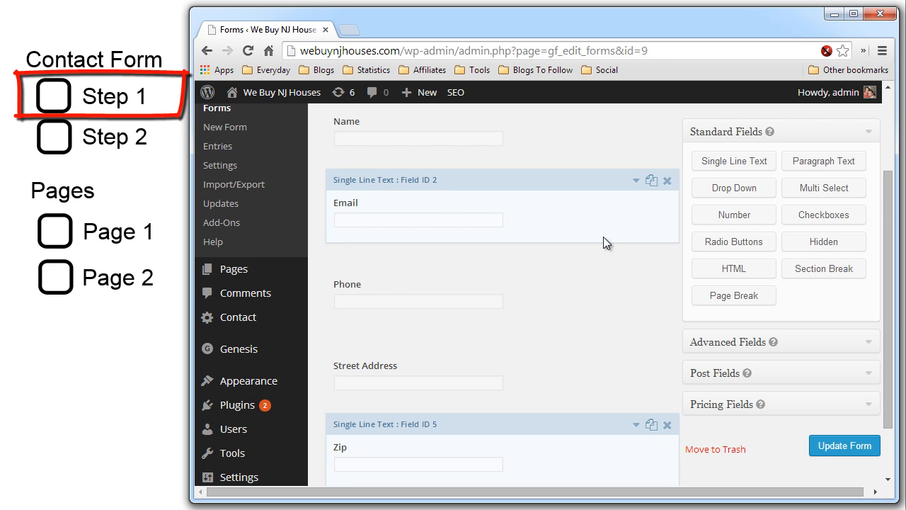
pyautogui.scroll(-1, 603, 236)
# - Update the Step 1 form with its Name, Email, Phone, Street Address and Zip fields
pyautogui.click(823, 445)
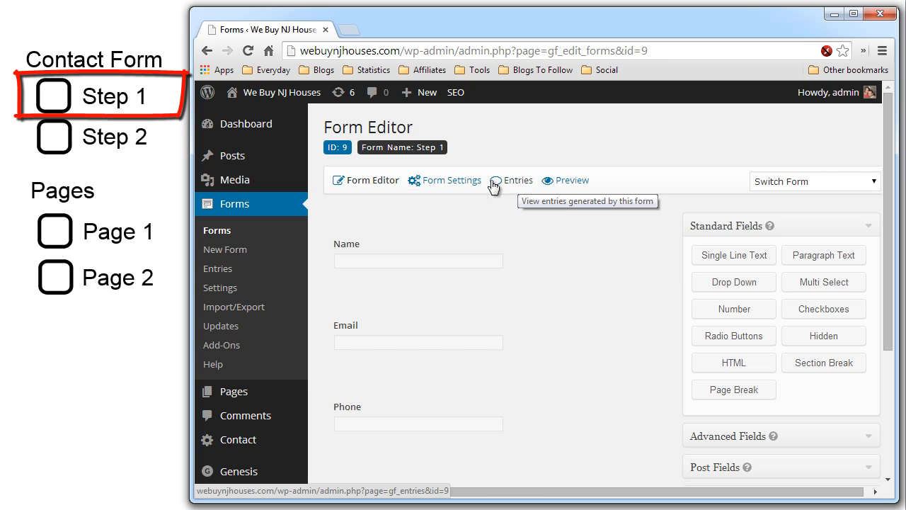
pyautogui.moveTo(460, 183)
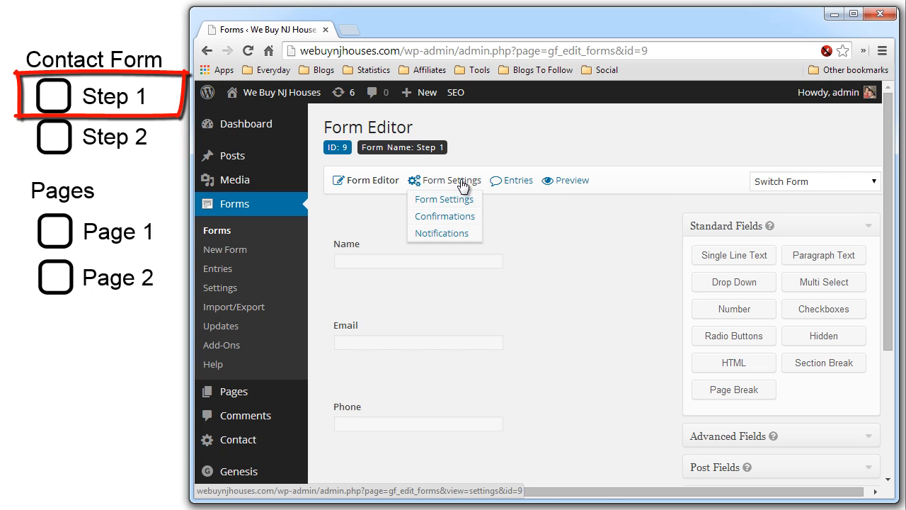
pyautogui.click(450, 219)
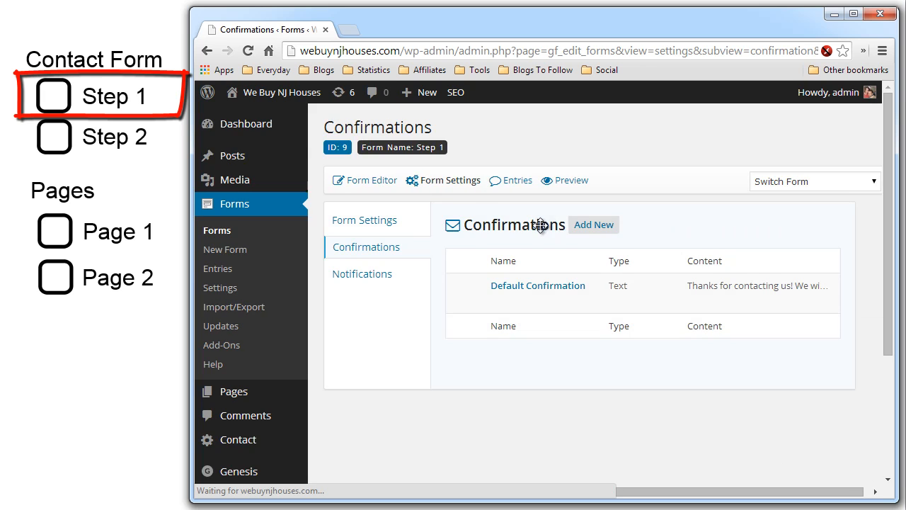
pyautogui.scroll(-1, 560, 245)
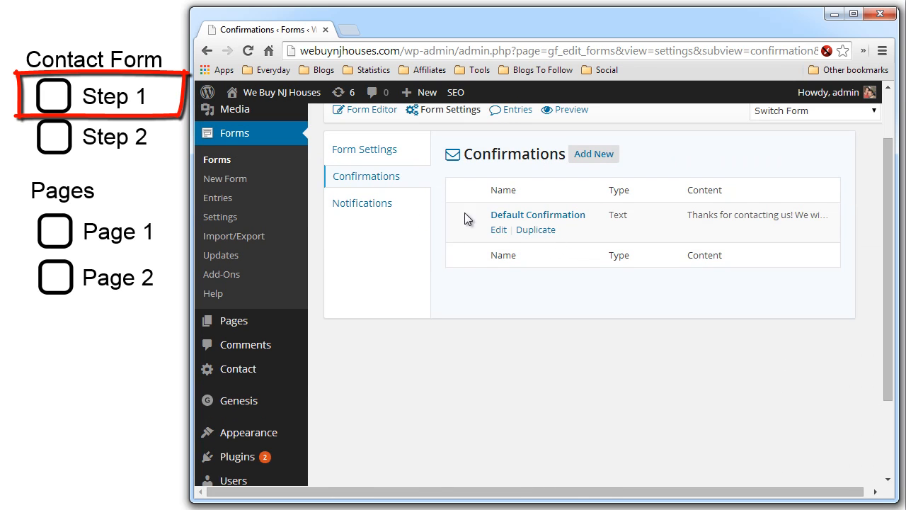
pyautogui.click(499, 230)
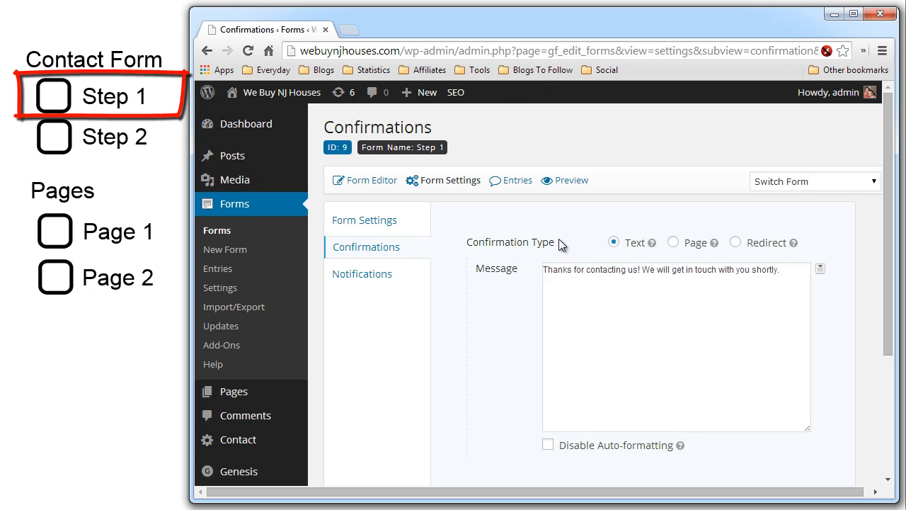
pyautogui.scroll(-1, 506, 246)
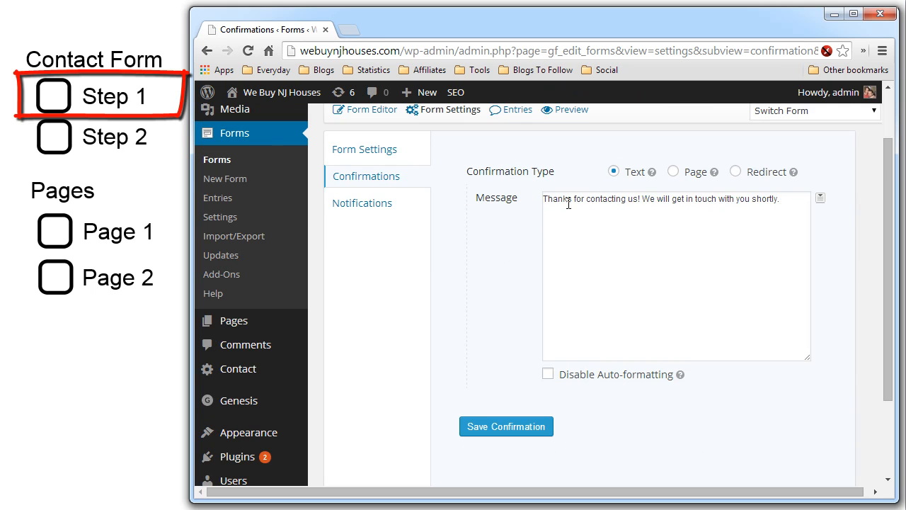
pyautogui.moveTo(546, 201)
pyautogui.mouseDown()
pyautogui.moveTo(786, 205)
pyautogui.moveTo(548, 201)
pyautogui.mouseUp()
pyautogui.click(786, 206)
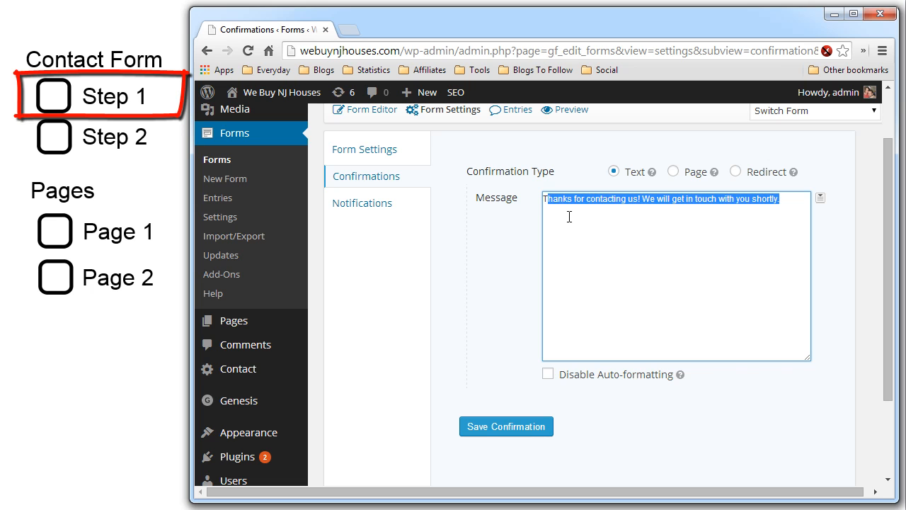
pyautogui.click(569, 216)
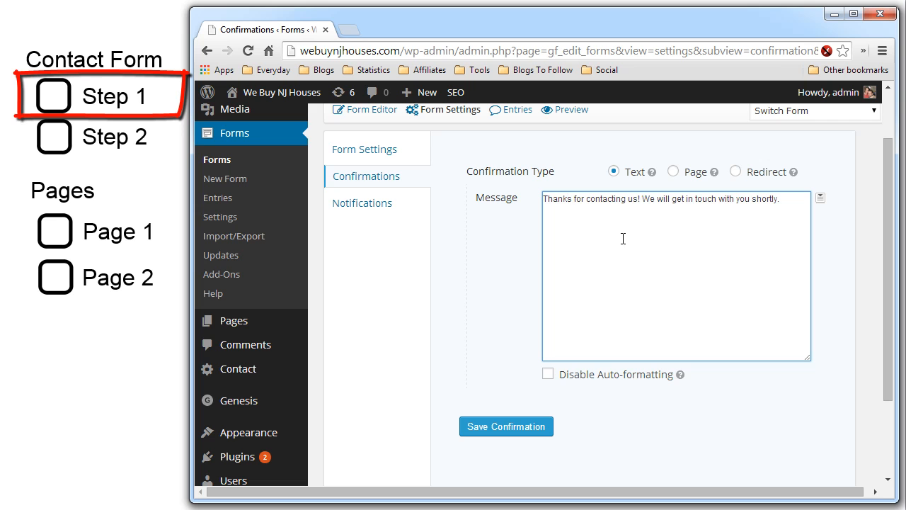
pyautogui.click(736, 172)
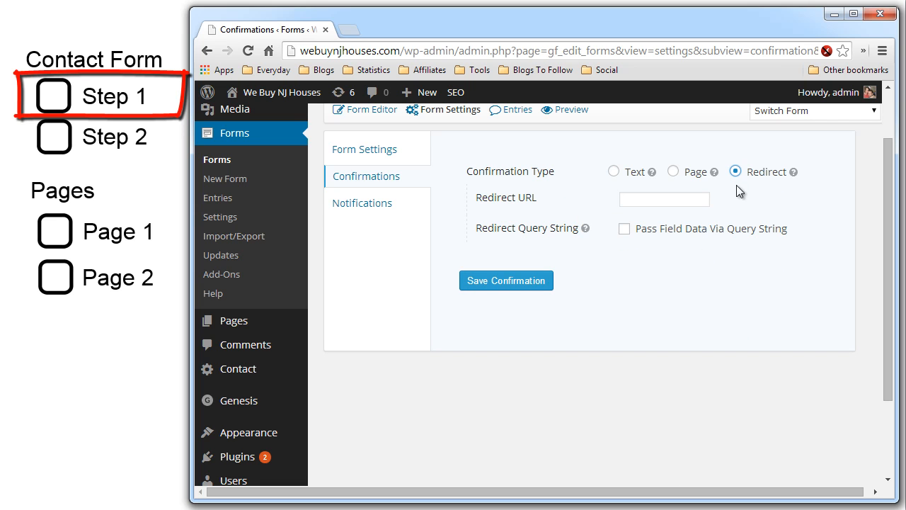
pyautogui.click(681, 198)
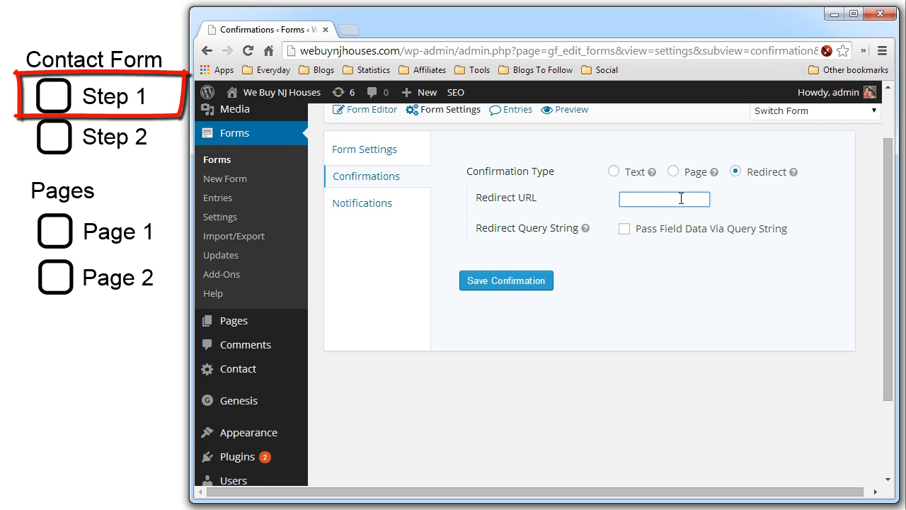
pyautogui.write('http')
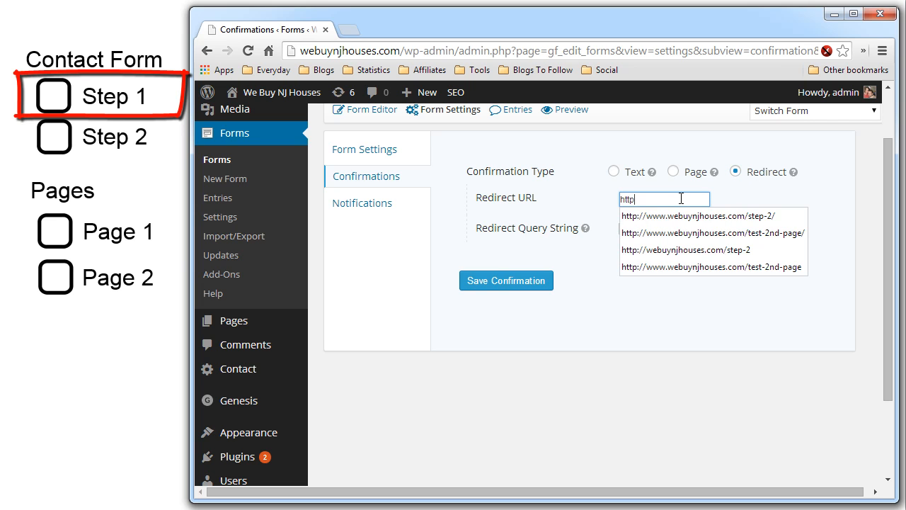
pyautogui.write('://www.')
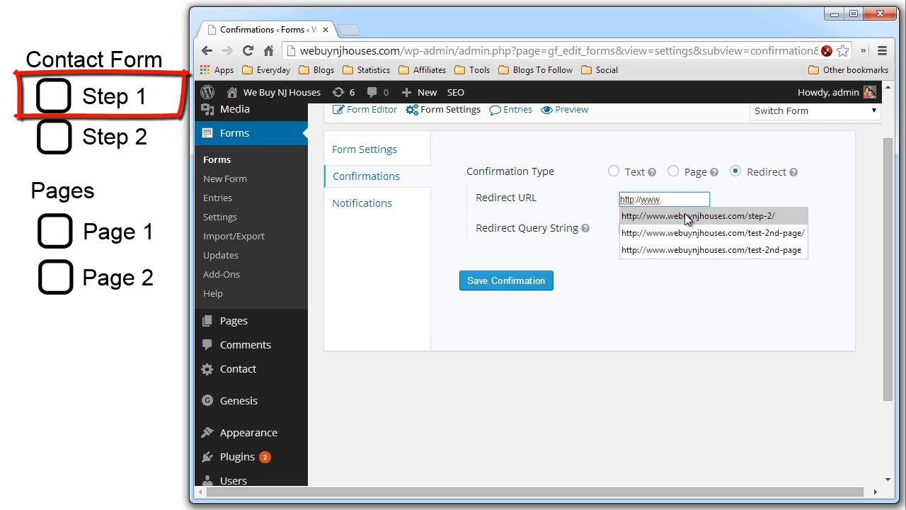
pyautogui.click(685, 216)
pyautogui.press('End')
pyautogui.moveTo(681, 199); pyautogui.dragTo(755, 193)
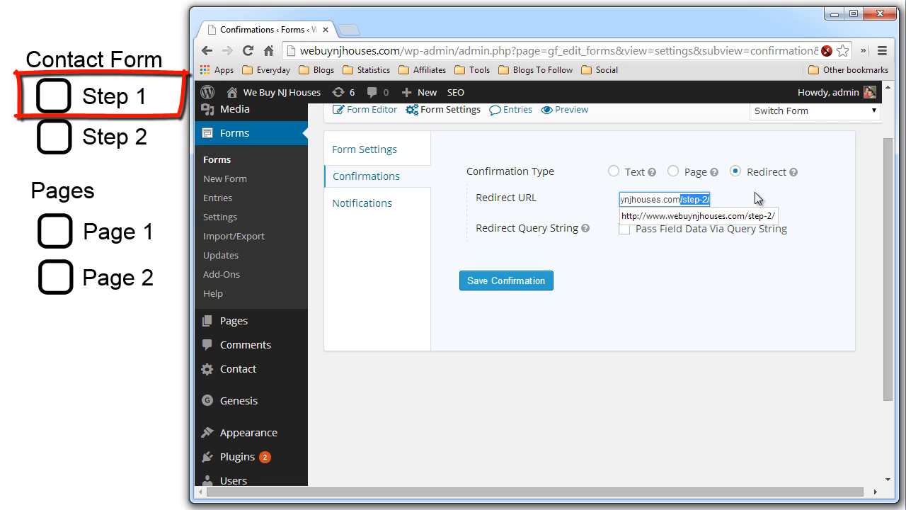
pyautogui.click(680, 252)
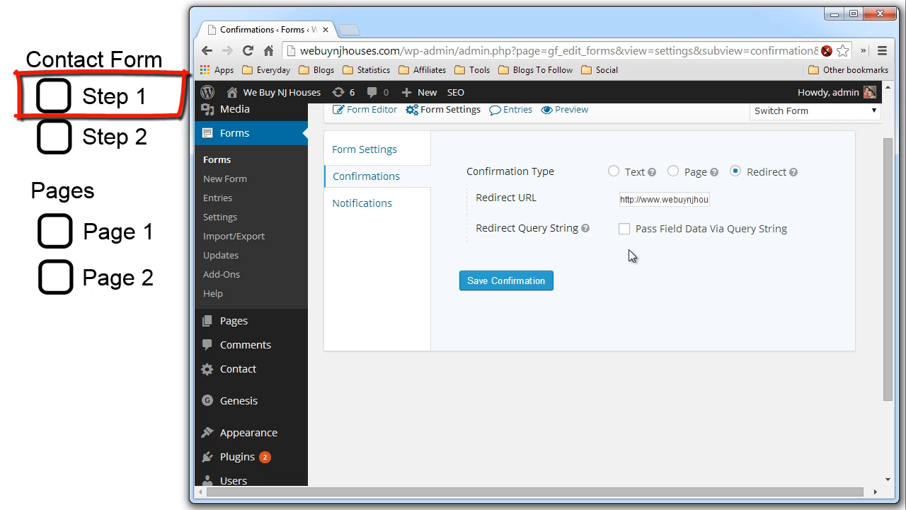
# - Enable passing field data via query string, starting with fullname={Name:1}
pyautogui.click(626, 231)
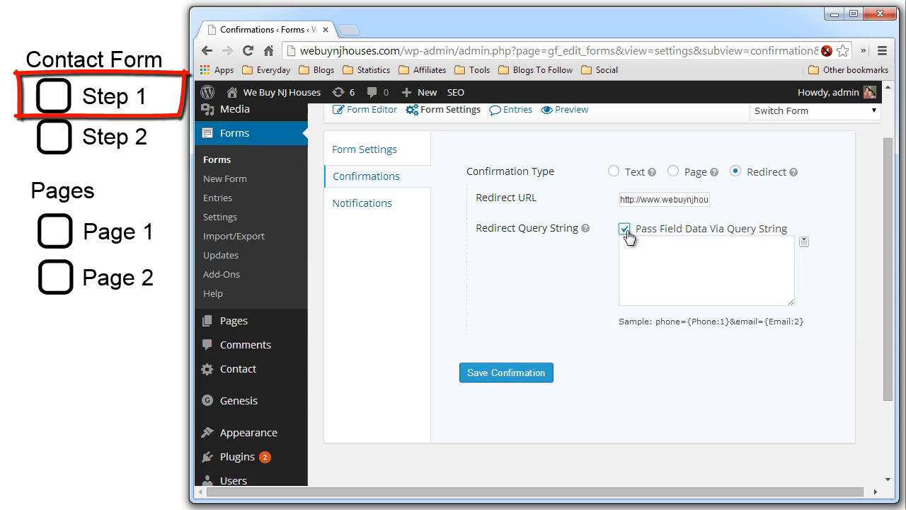
pyautogui.scroll(-1, 585, 266)
pyautogui.scroll(1, 580, 267)
pyautogui.click(657, 265)
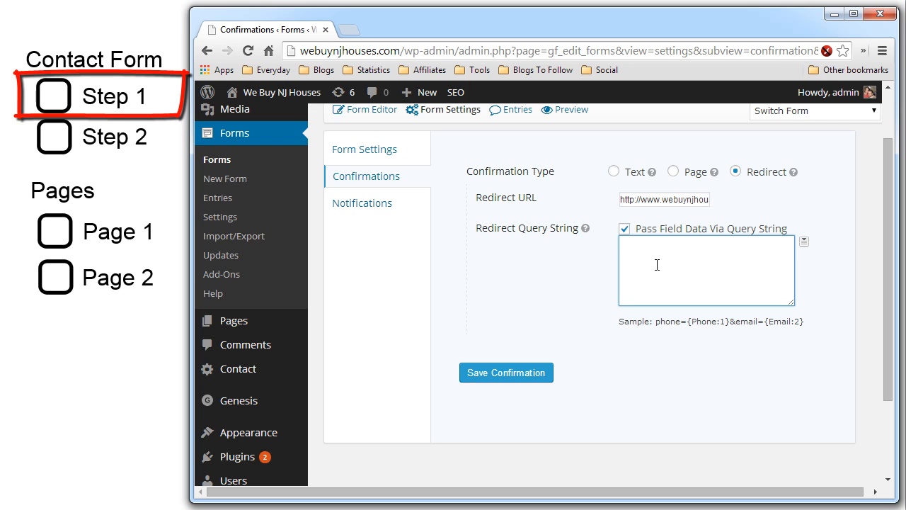
pyautogui.write('name')
pyautogui.write('fullname')
pyautogui.write('=')
pyautogui.click(804, 242)
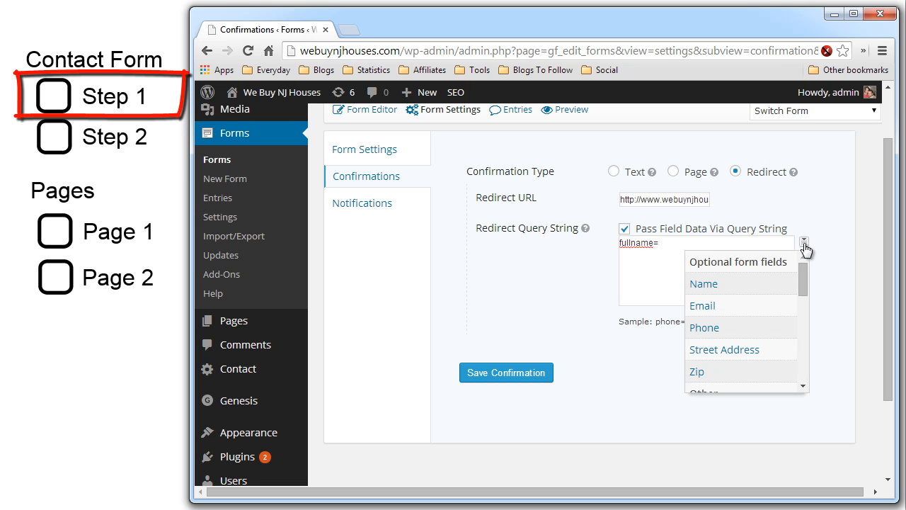
pyautogui.click(714, 286)
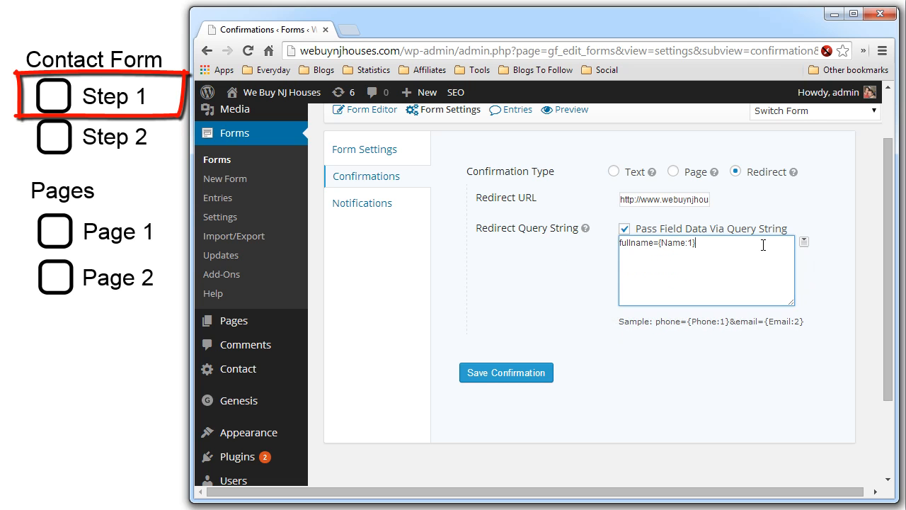
# - Append &email={Email:2}&phone={Phone:3} to the query string
pyautogui.write('&email=')
pyautogui.click(804, 242)
pyautogui.click(760, 305)
pyautogui.write('&phone=')
pyautogui.click(804, 243)
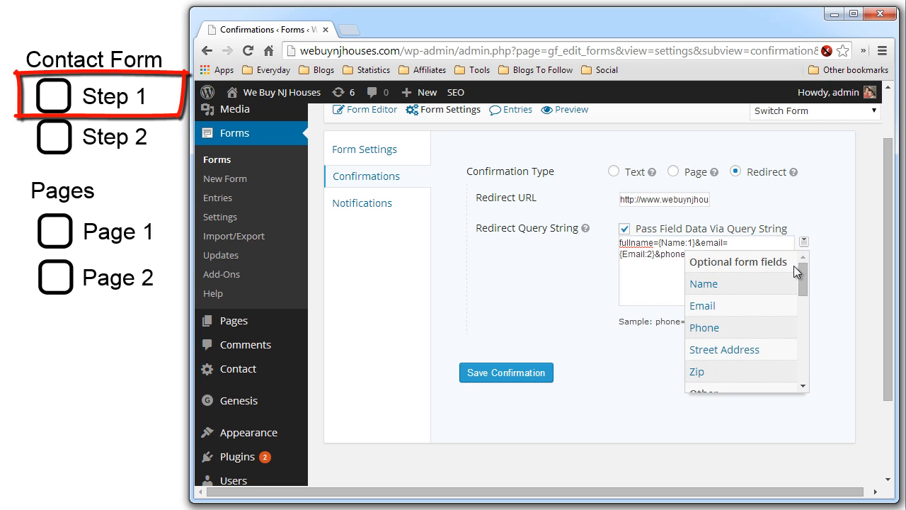
pyautogui.click(738, 324)
# - Append &address={Street Address:4}, correcting a mistyped = to &
pyautogui.click(747, 257)
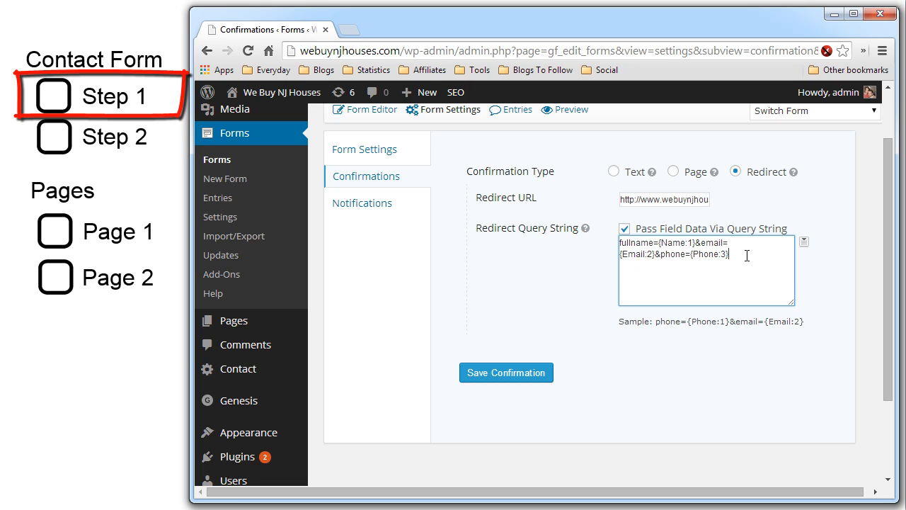
pyautogui.write('=address=')
pyautogui.moveTo(726, 252); pyautogui.dragTo(734, 250)
pyautogui.click(735, 250)
pyautogui.press('BackSpace')
pyautogui.write('&')
pyautogui.click(774, 253)
pyautogui.click(803, 243)
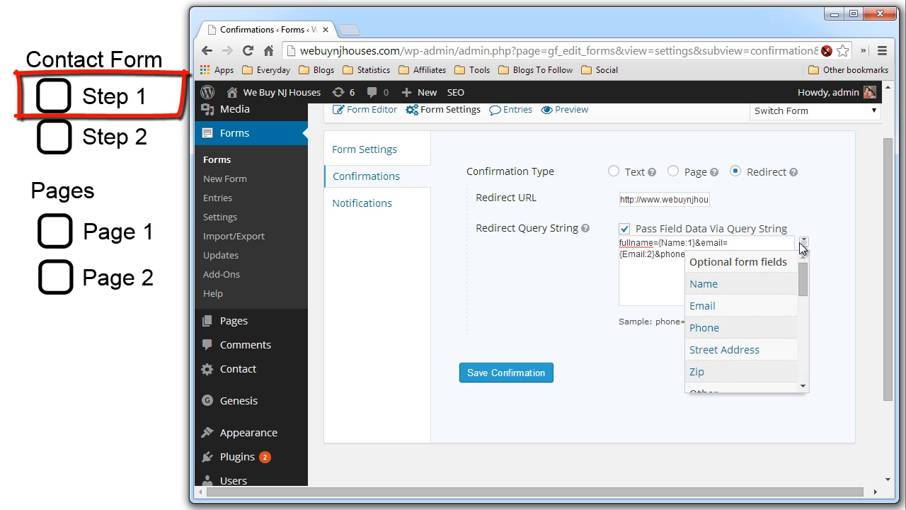
pyautogui.click(741, 347)
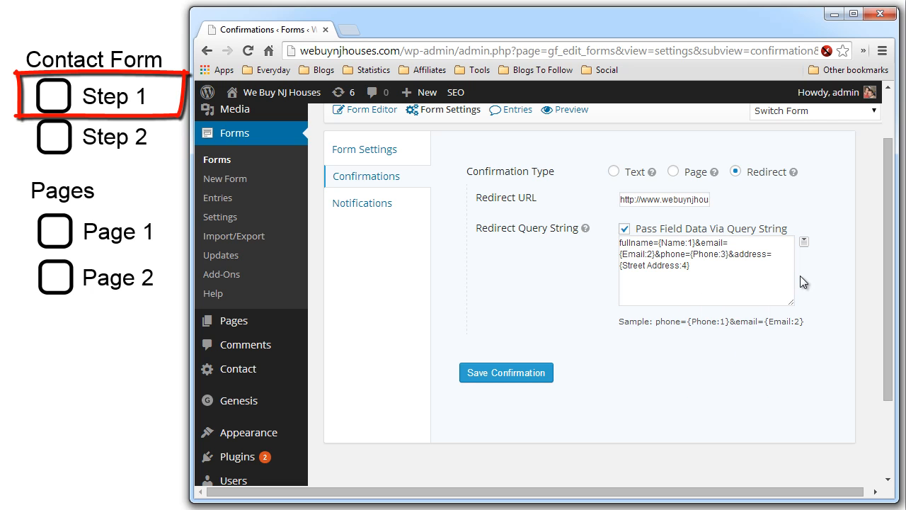
# - Append &zip={Zip:5} to the query string and save the confirmation
pyautogui.click(783, 270)
pyautogui.write('&zip=')
pyautogui.click(804, 243)
pyautogui.click(766, 370)
pyautogui.click(523, 374)
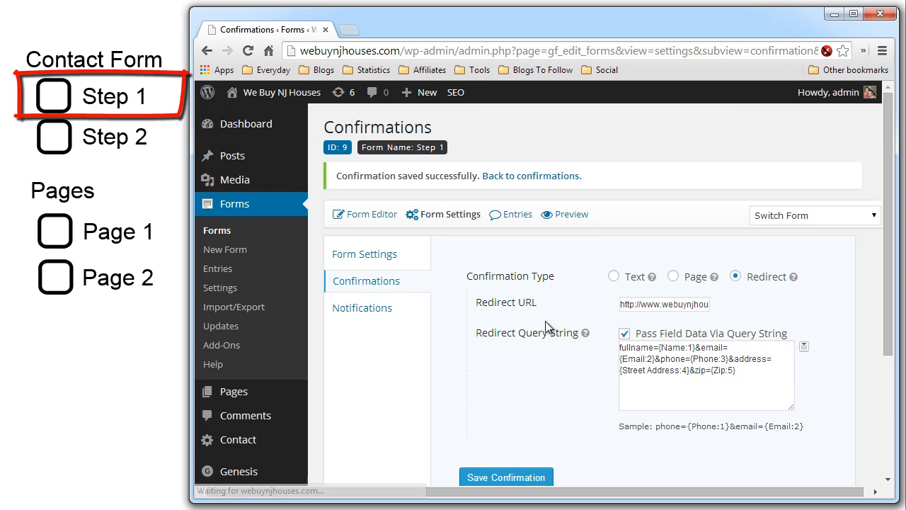
# - Open a preview of the Step 1 form in a new tab
pyautogui.scroll(-1, 549, 323)
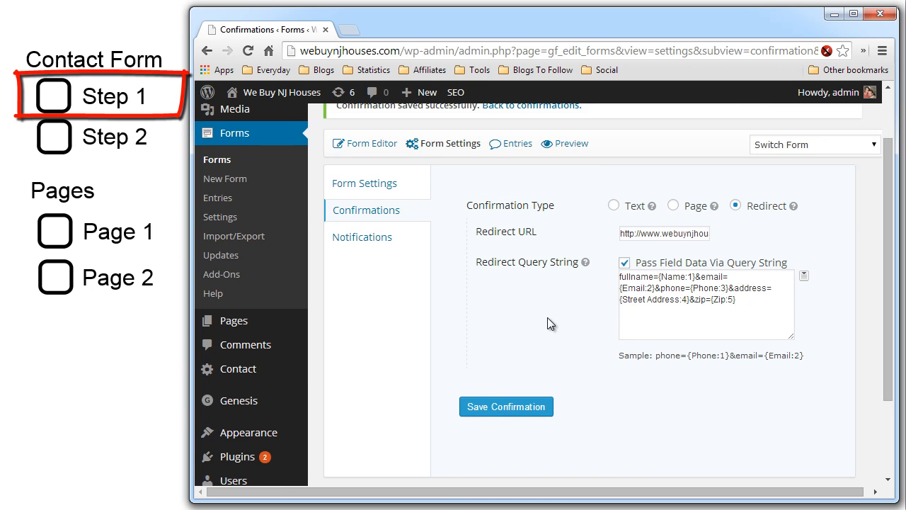
pyautogui.scroll(1, 551, 323)
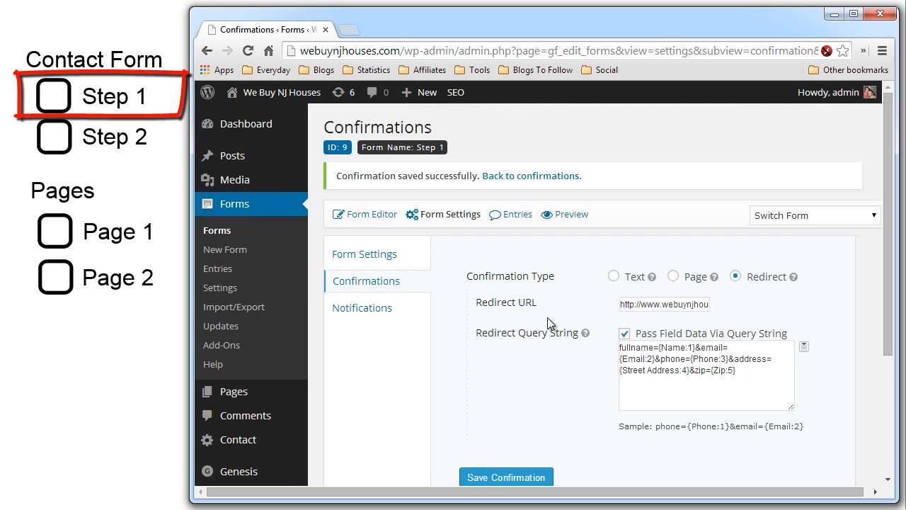
pyautogui.click(572, 214)
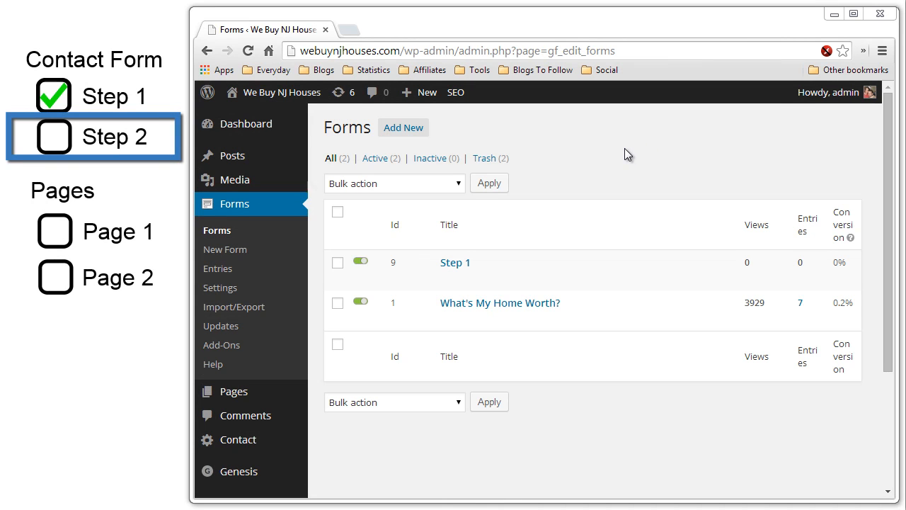
# - Create a new Step 2 form and add a single-line field labelled Name
pyautogui.click(418, 136)
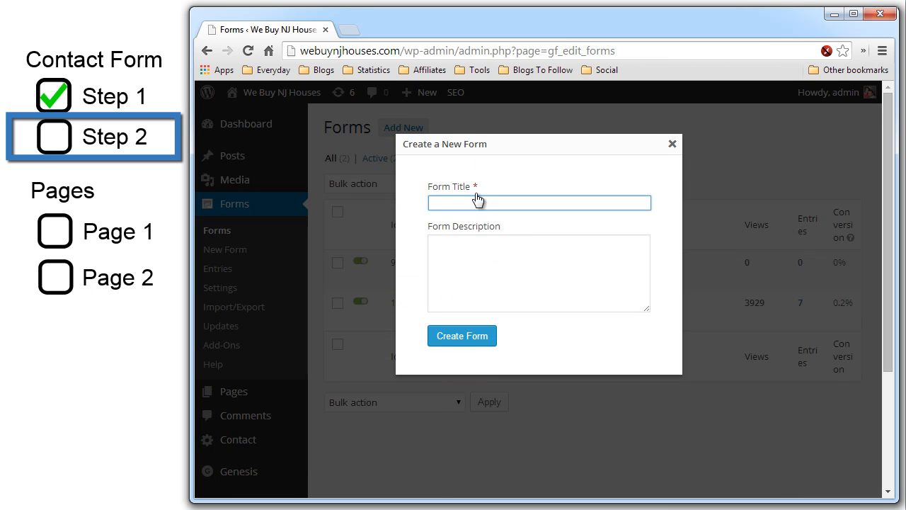
pyautogui.write('Step 2')
pyautogui.click(470, 338)
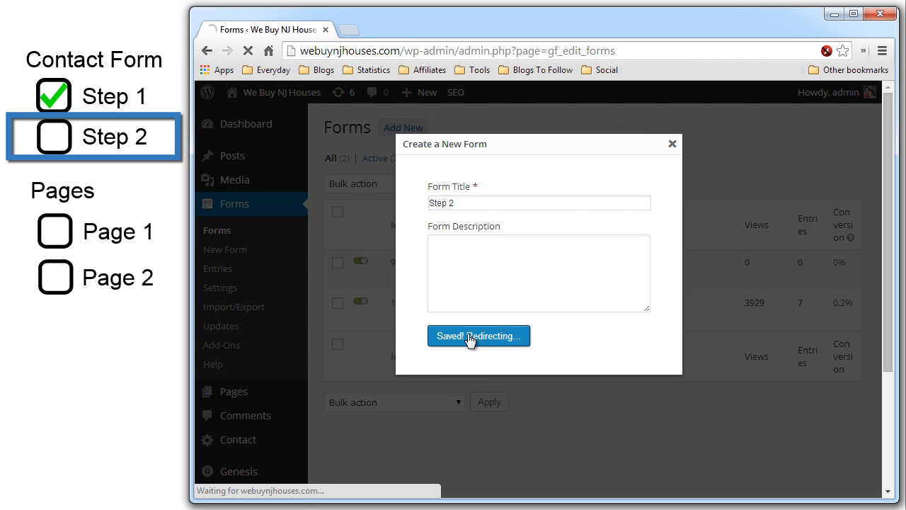
pyautogui.scroll(-1, 541, 278)
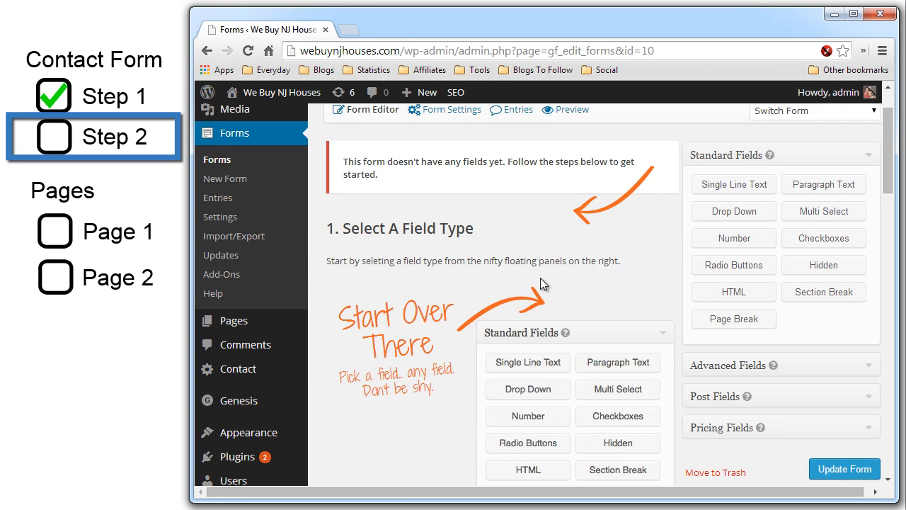
pyautogui.click(712, 195)
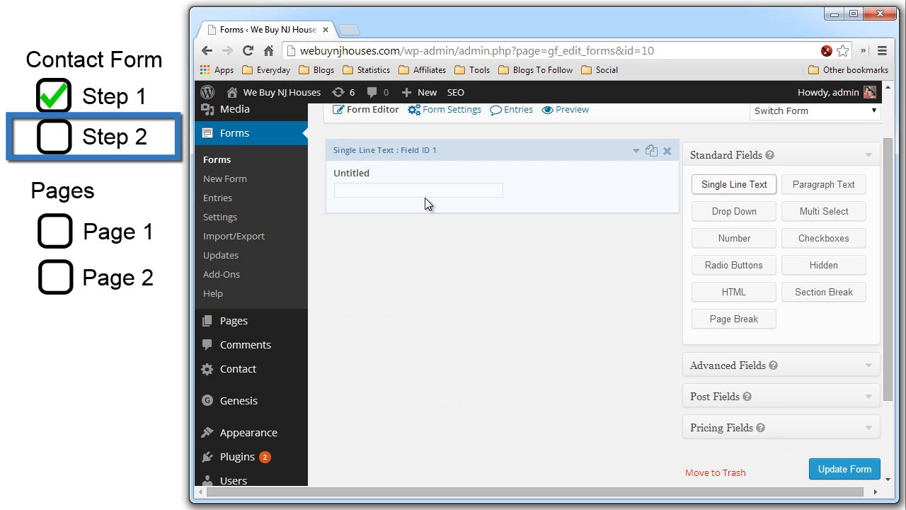
pyautogui.click(636, 151)
pyautogui.click(398, 268)
pyautogui.hotkey('ctrl', 'a')
pyautogui.write('Name')
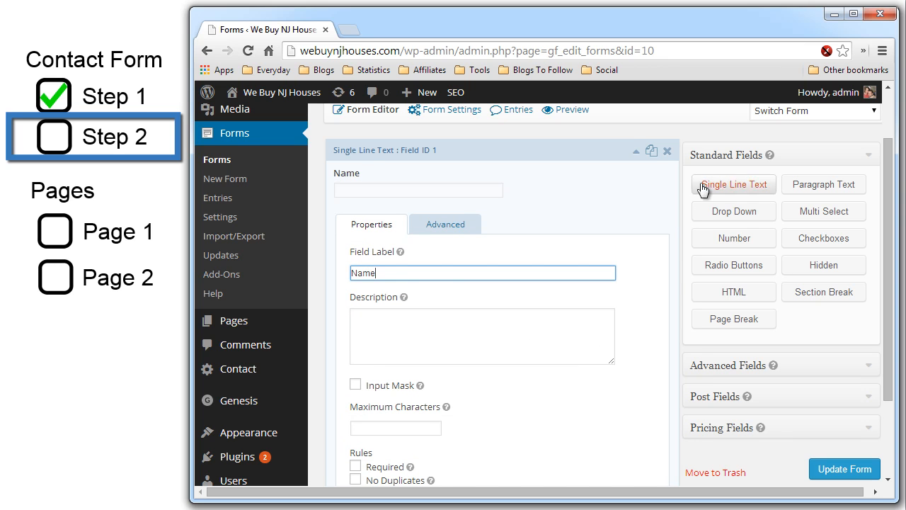
# - Allow the Name field to be populated dynamically with parameter name fullname
pyautogui.click(446, 225)
pyautogui.scroll(-3, 634, 280)
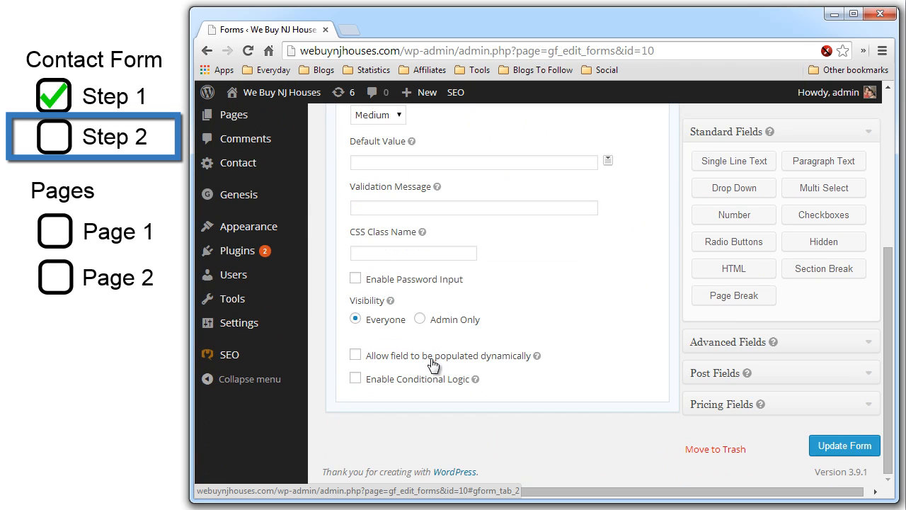
pyautogui.scroll(3, 384, 364)
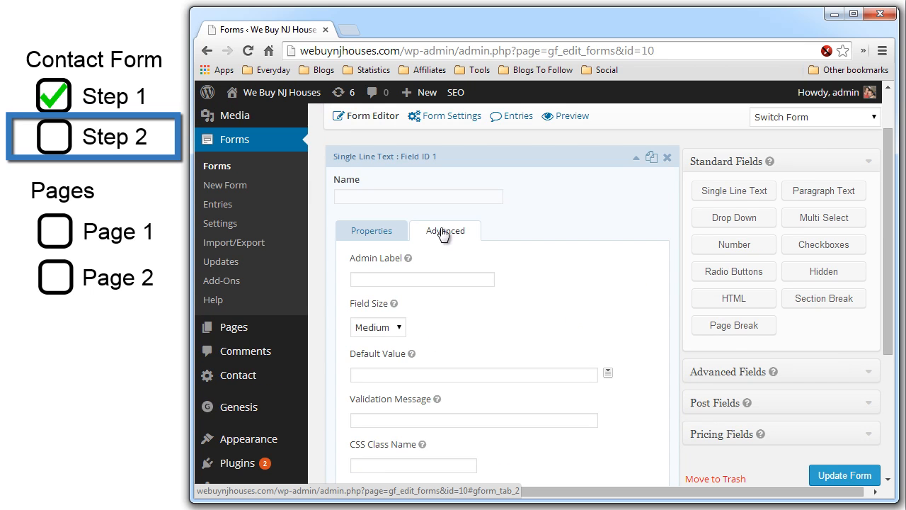
pyautogui.scroll(-3, 617, 290)
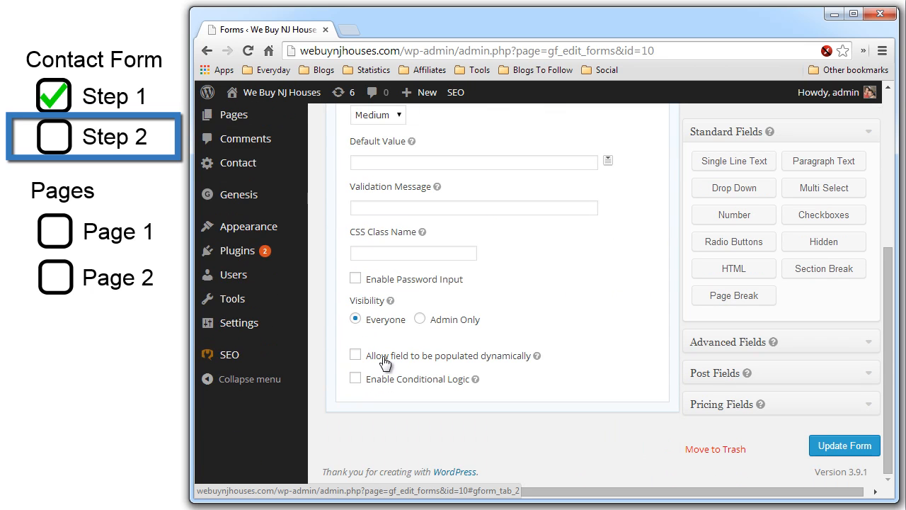
pyautogui.click(355, 355)
pyautogui.scroll(-1, 537, 355)
pyautogui.click(503, 353)
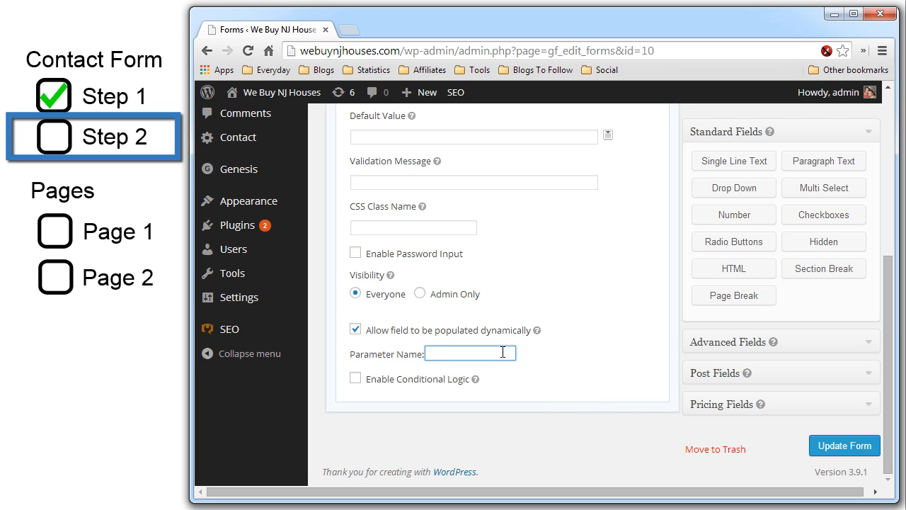
pyautogui.write('fullname')
pyautogui.click(443, 355)
pyautogui.click(564, 337)
pyautogui.scroll(3, 575, 319)
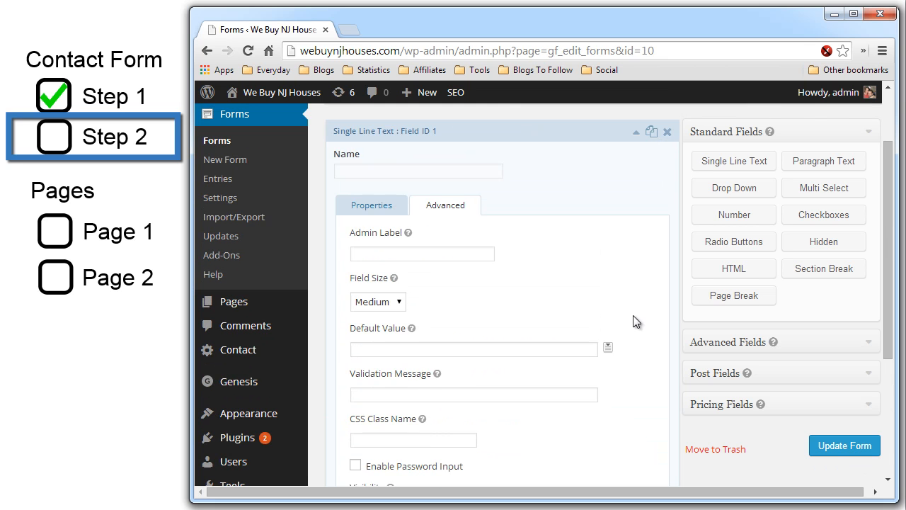
# - Add an Email field populated dynamically from the email parameter
pyautogui.click(397, 205)
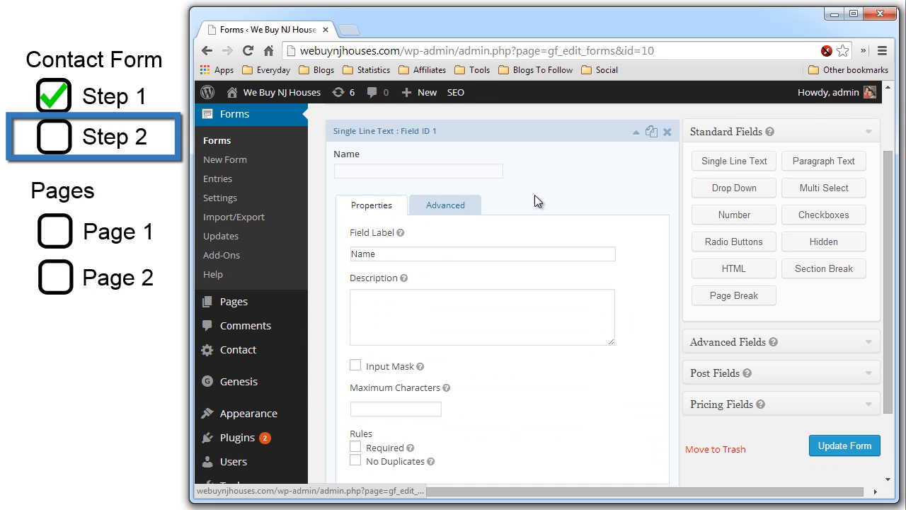
pyautogui.click(636, 132)
pyautogui.click(704, 161)
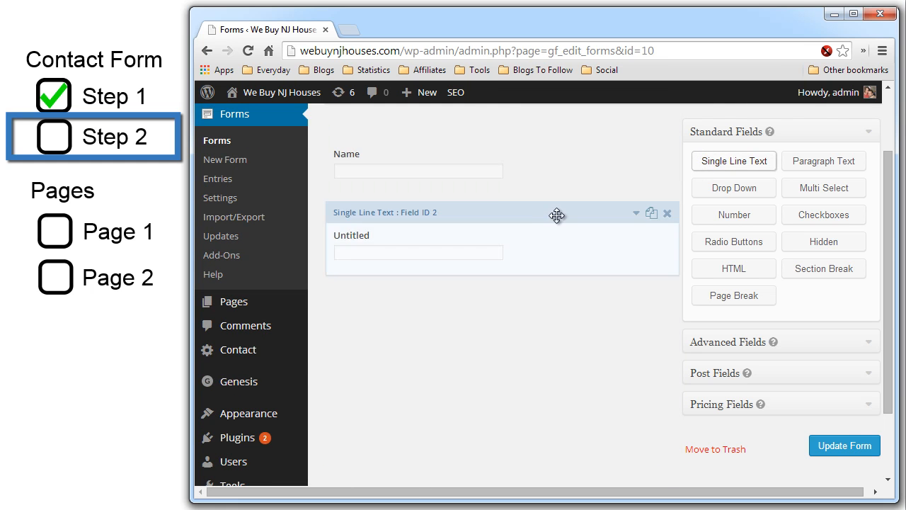
pyautogui.click(602, 220)
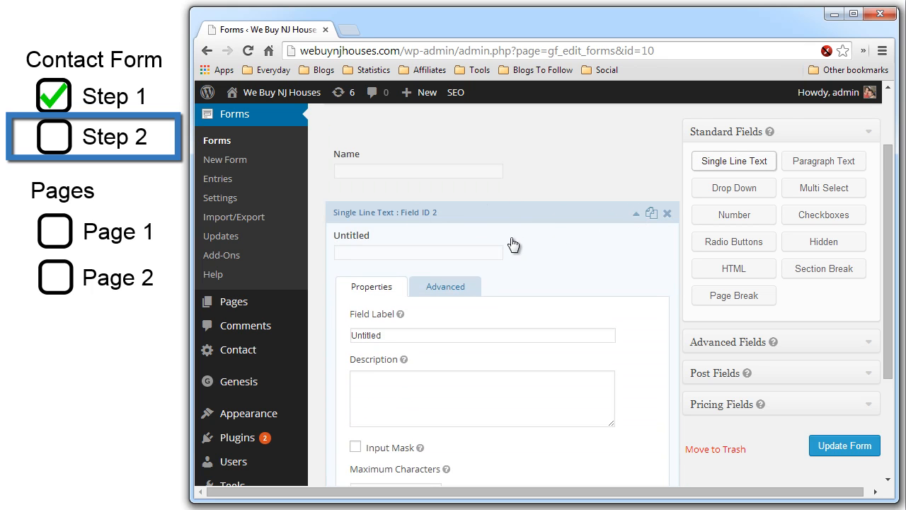
pyautogui.doubleClick(403, 335)
pyautogui.write('Email')
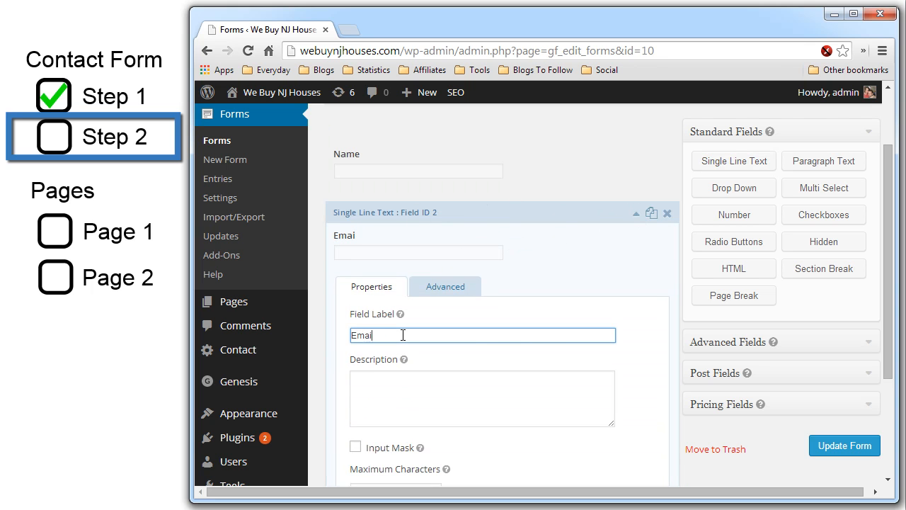
pyautogui.click(473, 290)
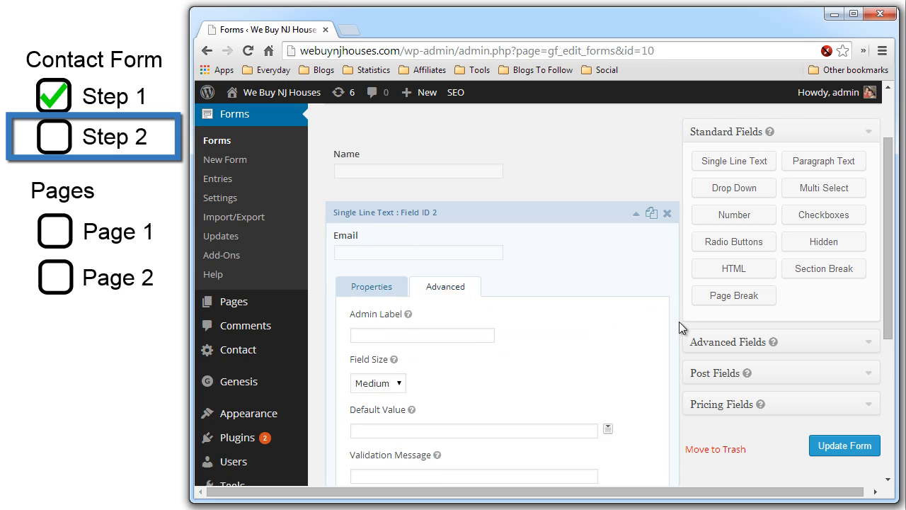
pyautogui.scroll(-3, 645, 313)
pyautogui.click(355, 357)
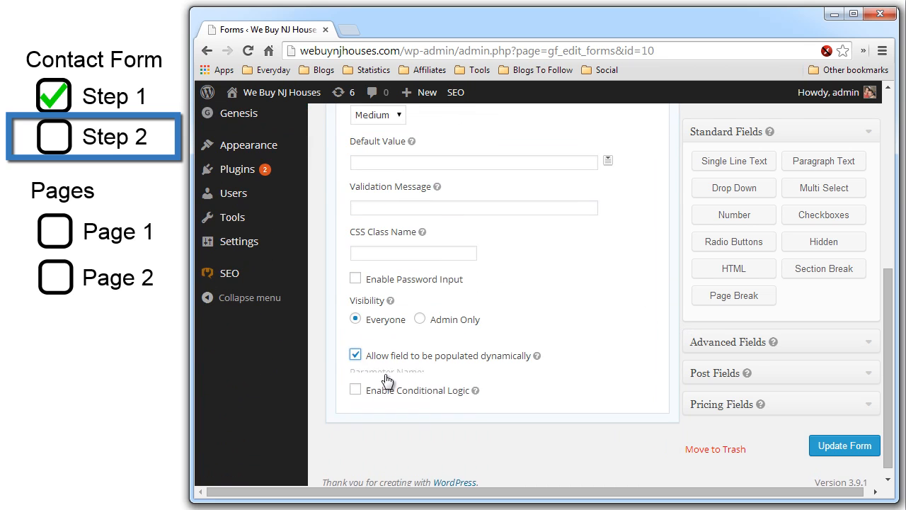
pyautogui.click(448, 381)
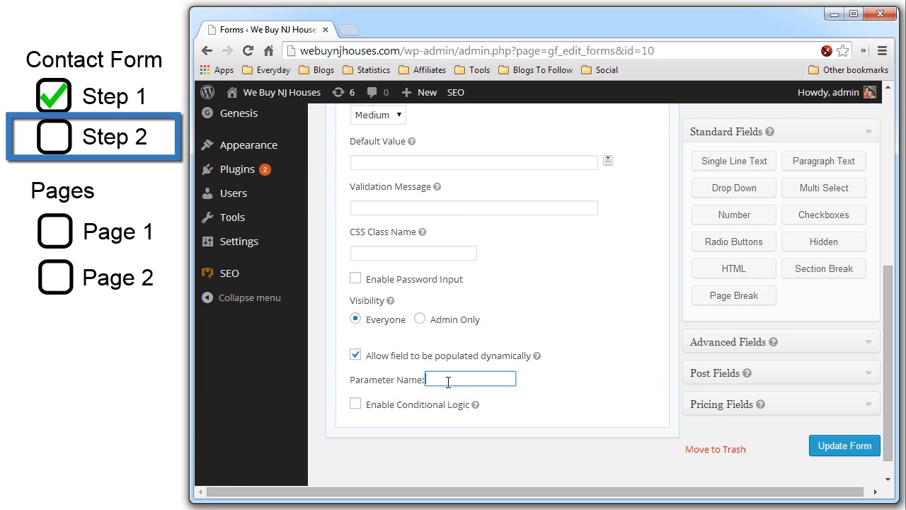
pyautogui.write('email')
pyautogui.scroll(4, 533, 221)
# - Add a Phone field populated from the phone parameter, then another blank single-line field
pyautogui.click(749, 186)
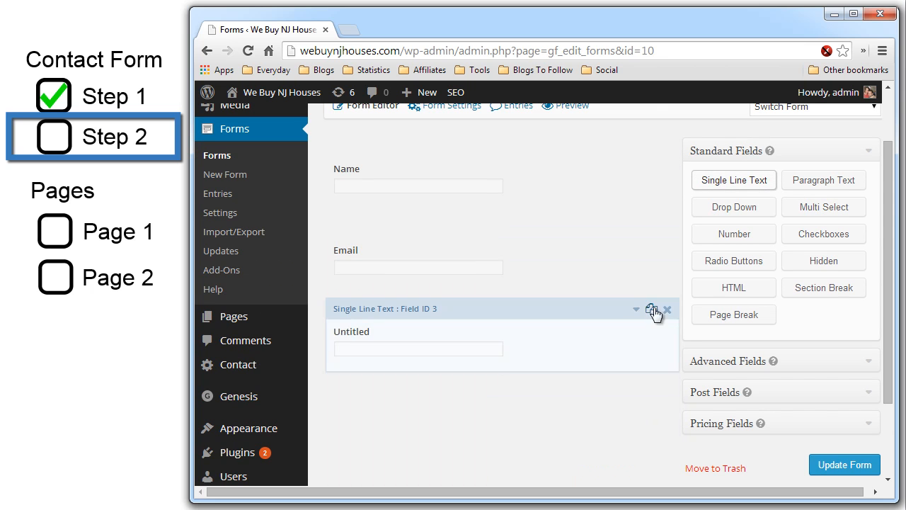
pyautogui.click(637, 311)
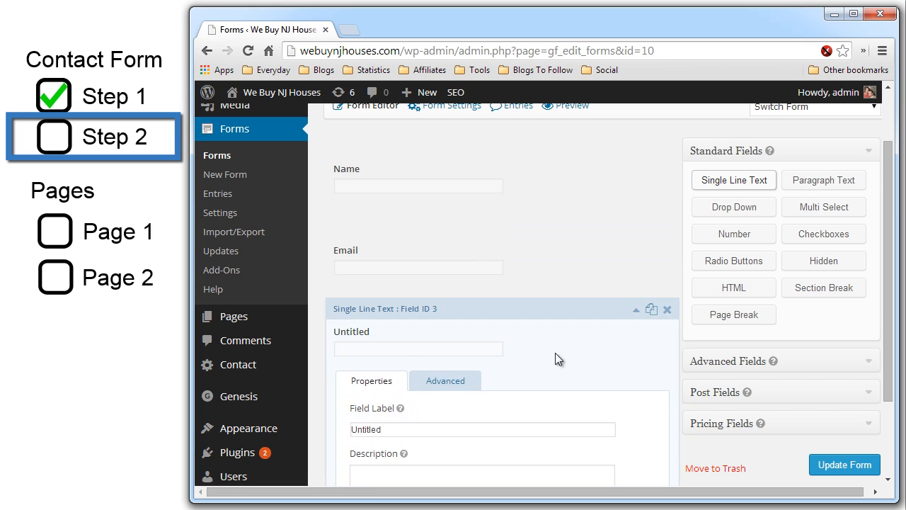
pyautogui.doubleClick(408, 433)
pyautogui.write('Phone')
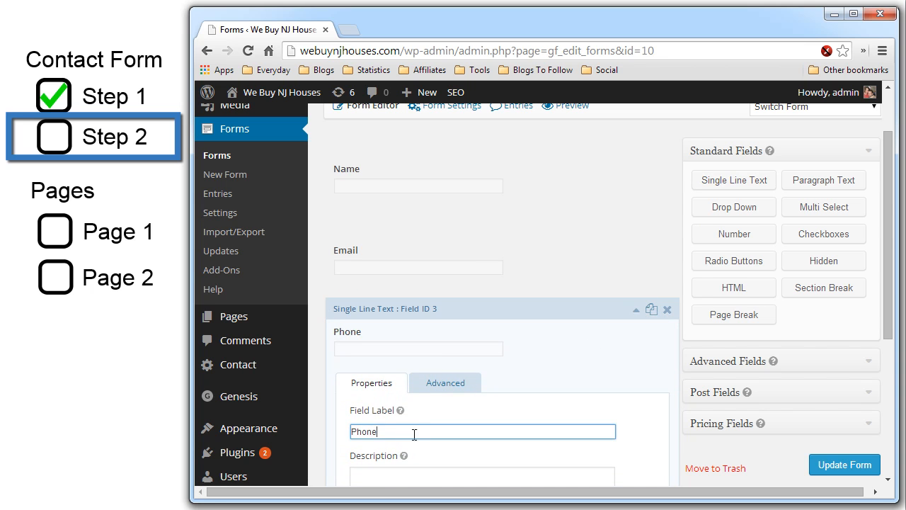
pyautogui.scroll(-3, 437, 395)
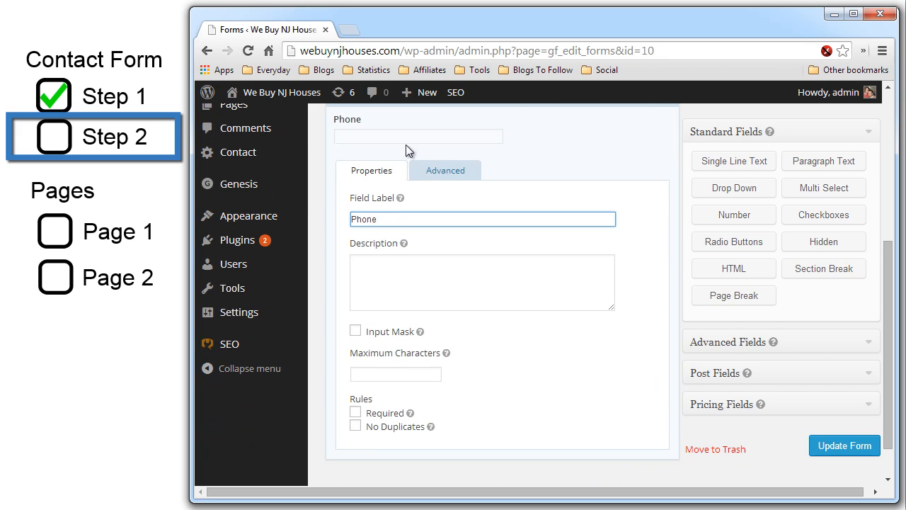
pyautogui.click(436, 170)
pyautogui.scroll(-2, 366, 390)
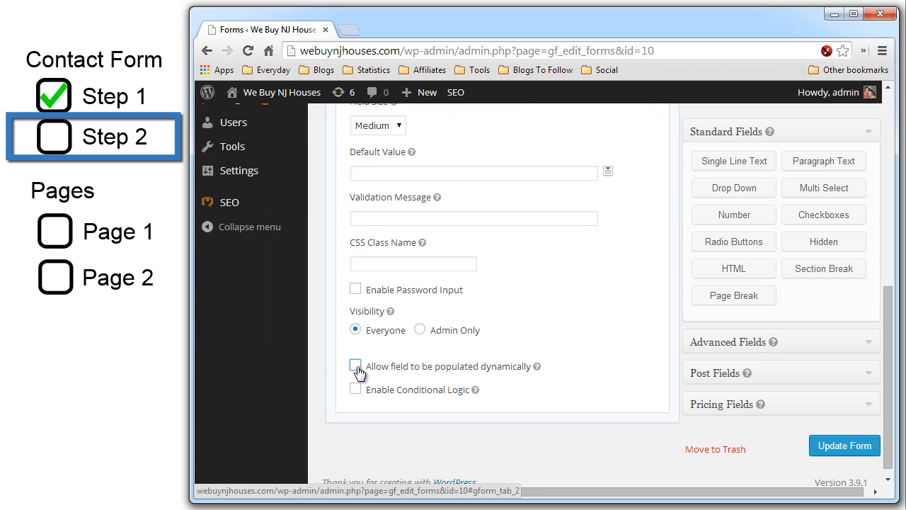
pyautogui.click(356, 366)
pyautogui.click(427, 391)
pyautogui.write('phone')
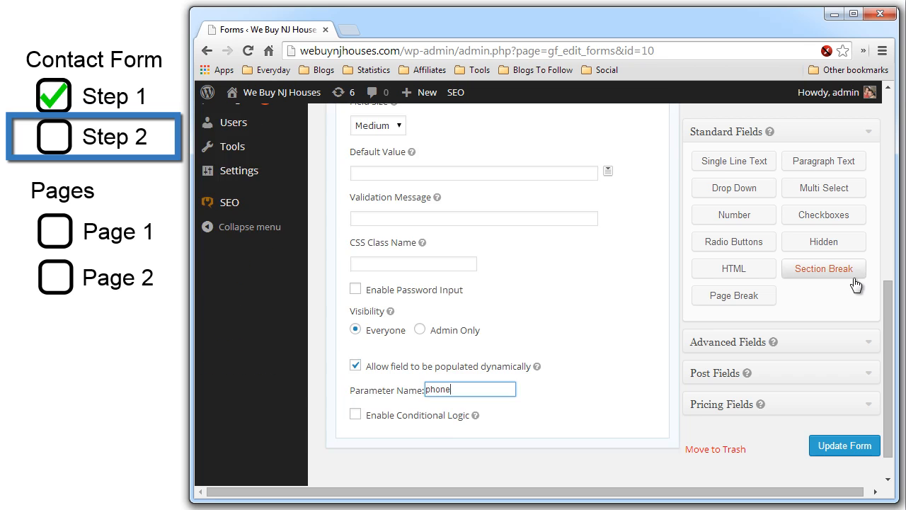
pyautogui.scroll(3, 856, 285)
pyautogui.scroll(-1, 720, 195)
pyautogui.click(722, 169)
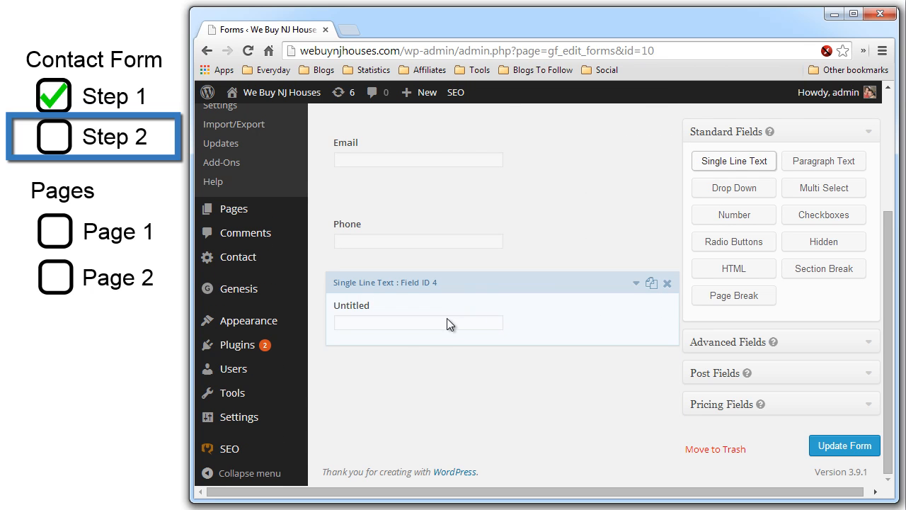
# - Label the new field Address and let it be prefilled from the 'address' parameter
pyautogui.click(622, 284)
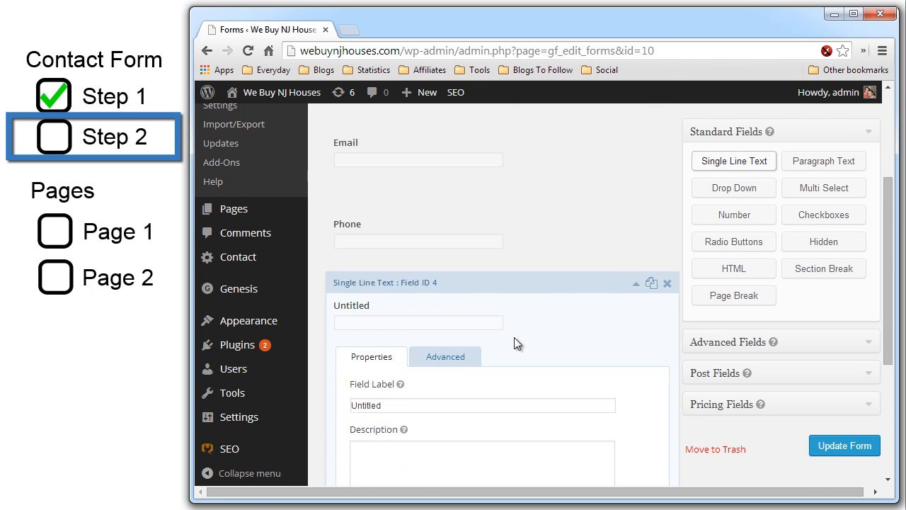
pyautogui.doubleClick(388, 404)
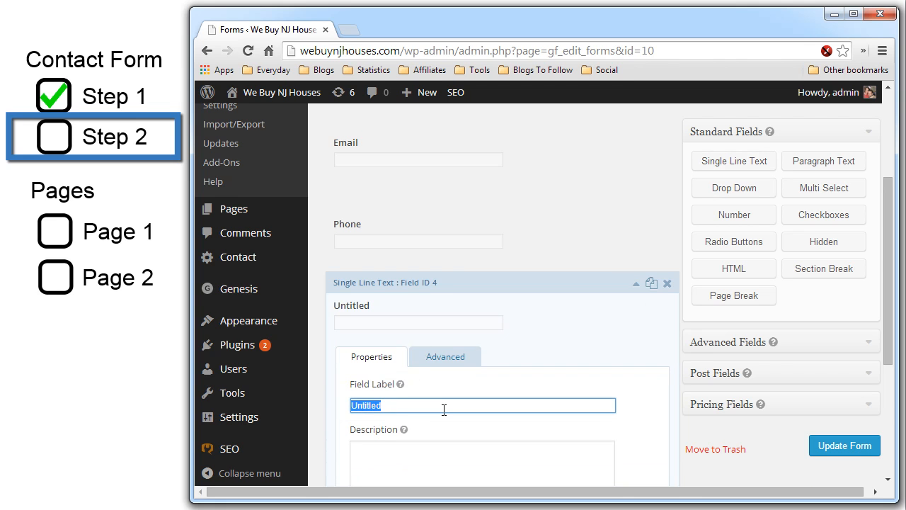
pyautogui.write('a')
pyautogui.press('BackSpace')
pyautogui.write('Address')
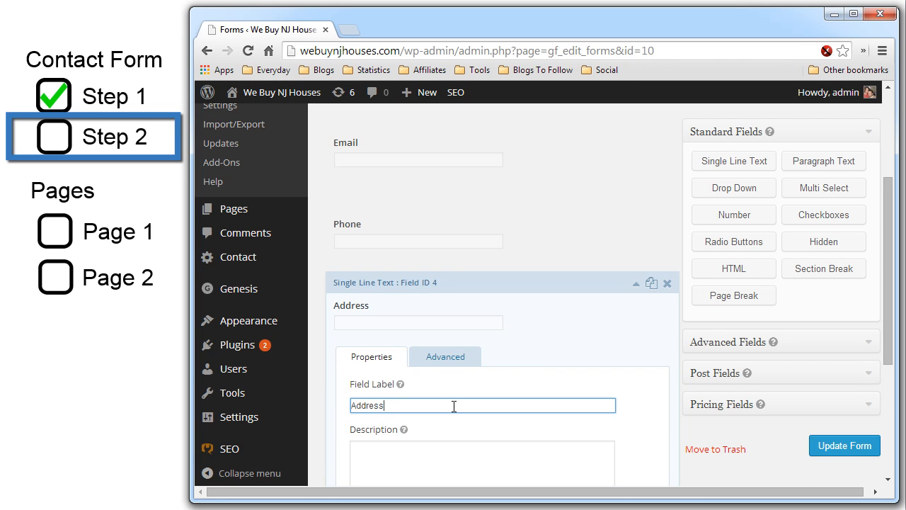
pyautogui.click(447, 356)
pyautogui.scroll(-5, 543, 385)
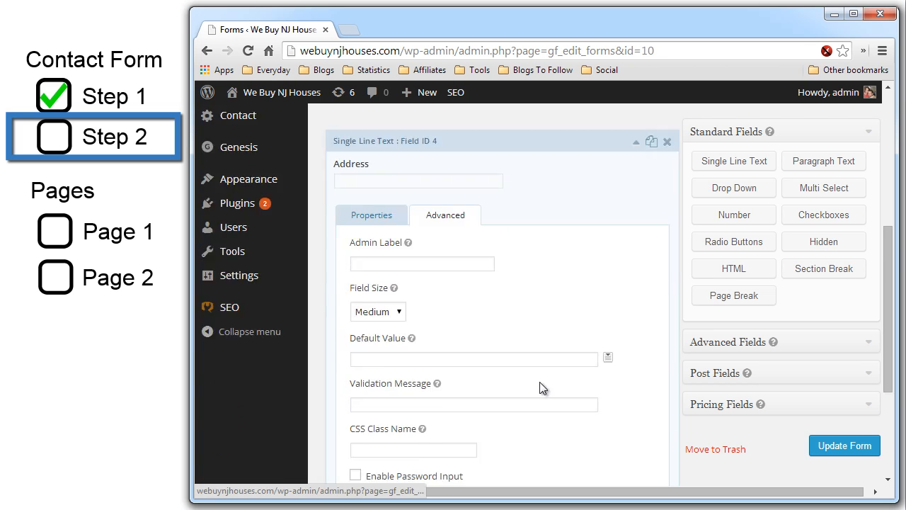
pyautogui.click(356, 411)
pyautogui.click(442, 438)
pyautogui.write('address')
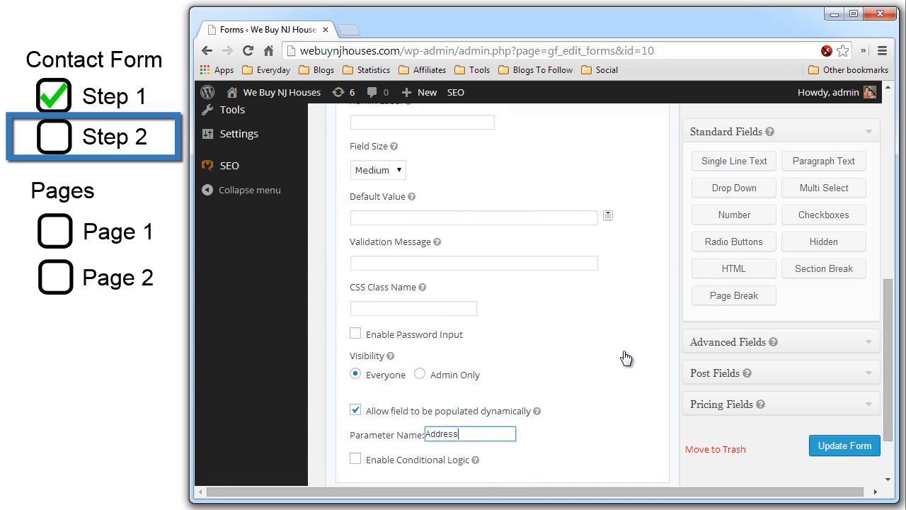
pyautogui.scroll(5, 621, 360)
# - Add a Single Line Text field labelled Zip, prefilled from the 'zip' parameter
pyautogui.click(717, 165)
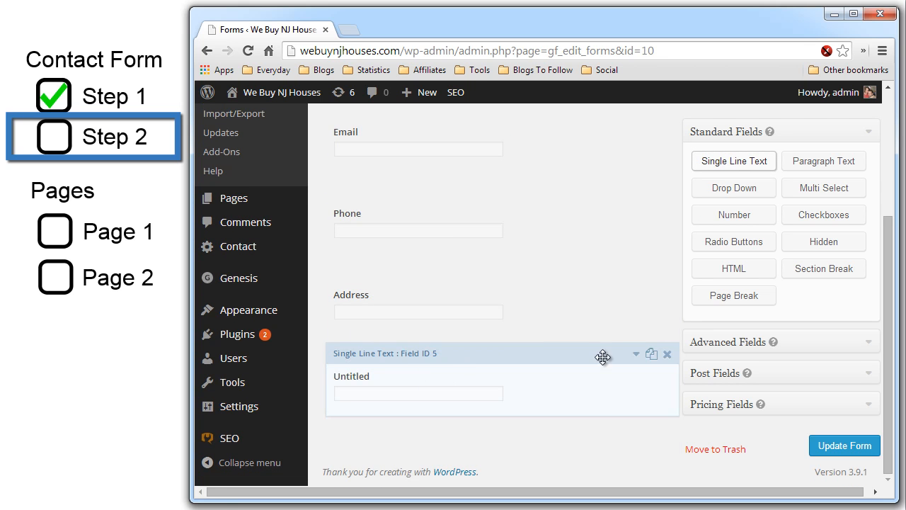
pyautogui.click(636, 355)
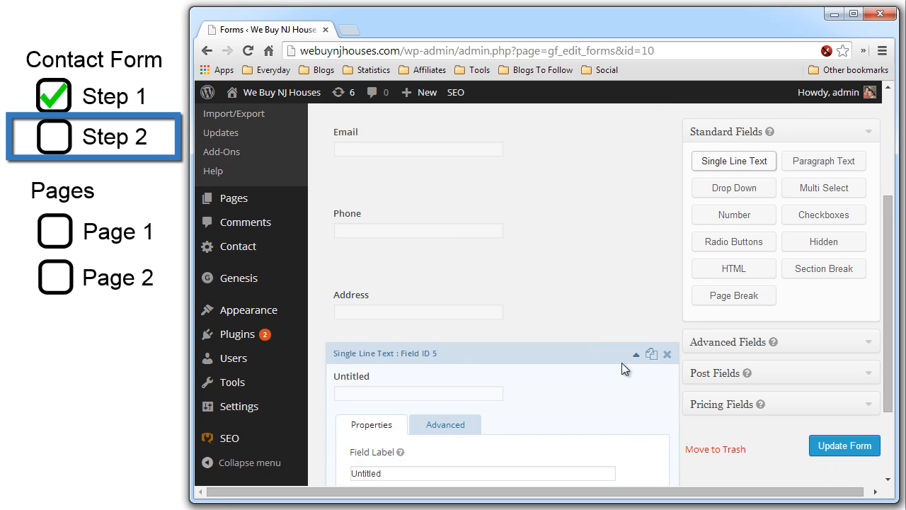
pyautogui.doubleClick(393, 477)
pyautogui.write('Zip')
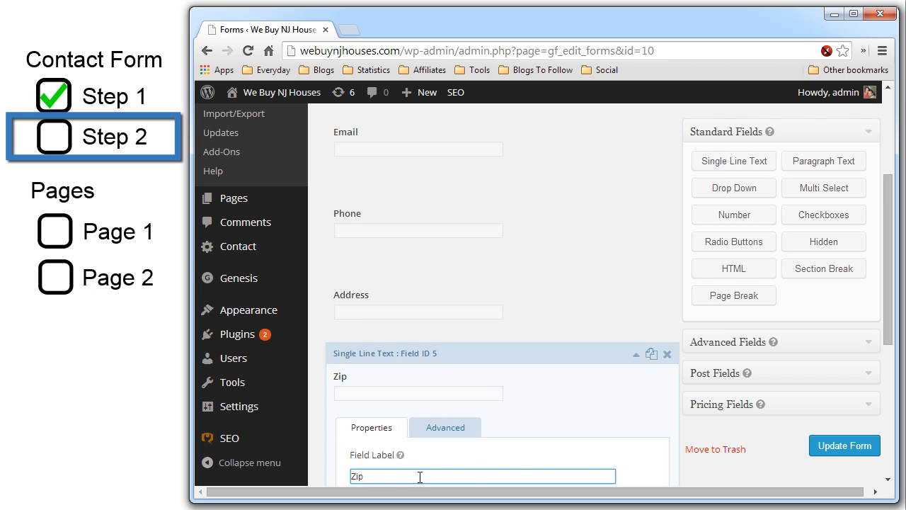
pyautogui.scroll(-2, 392, 477)
pyautogui.scroll(-2, 506, 384)
pyautogui.scroll(1, 451, 405)
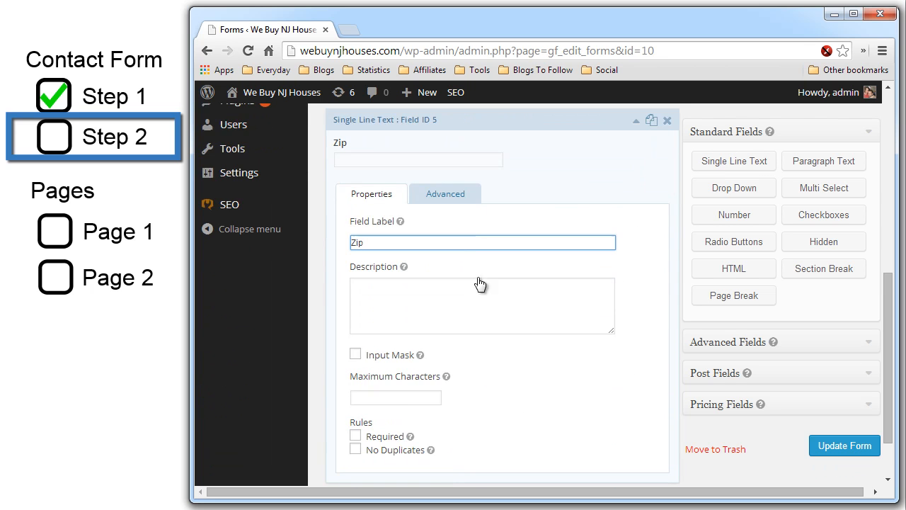
pyautogui.click(464, 199)
pyautogui.click(355, 354)
pyautogui.click(481, 378)
pyautogui.write('zip')
pyautogui.scroll(4, 602, 198)
pyautogui.click(637, 232)
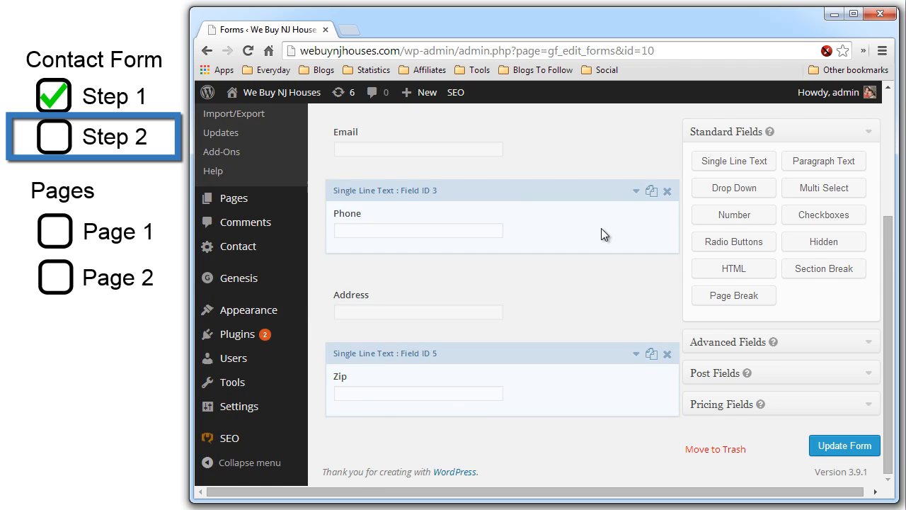
# - Recheck the Address field's settings, then add another Single Line Text field at the bottom
pyautogui.scroll(3, 602, 228)
pyautogui.scroll(-1, 602, 228)
pyautogui.click(588, 323)
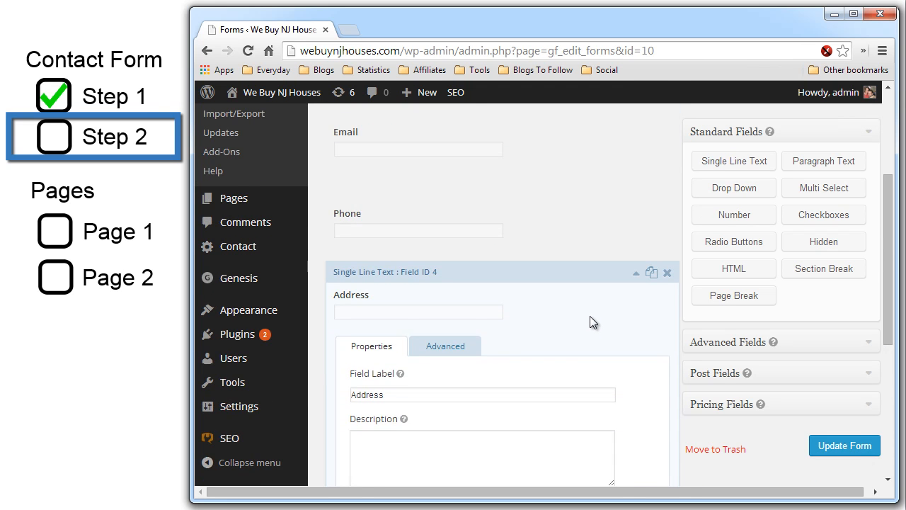
pyautogui.click(636, 273)
pyautogui.click(738, 164)
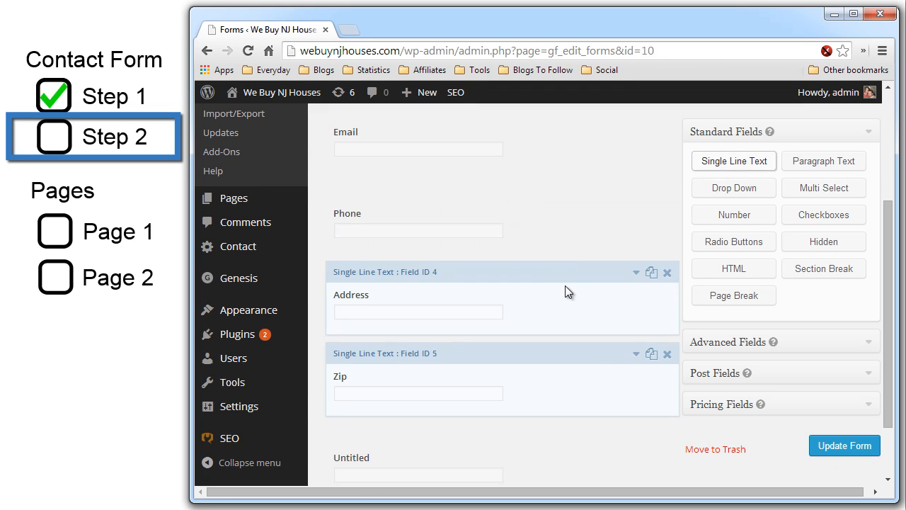
pyautogui.scroll(-1, 565, 291)
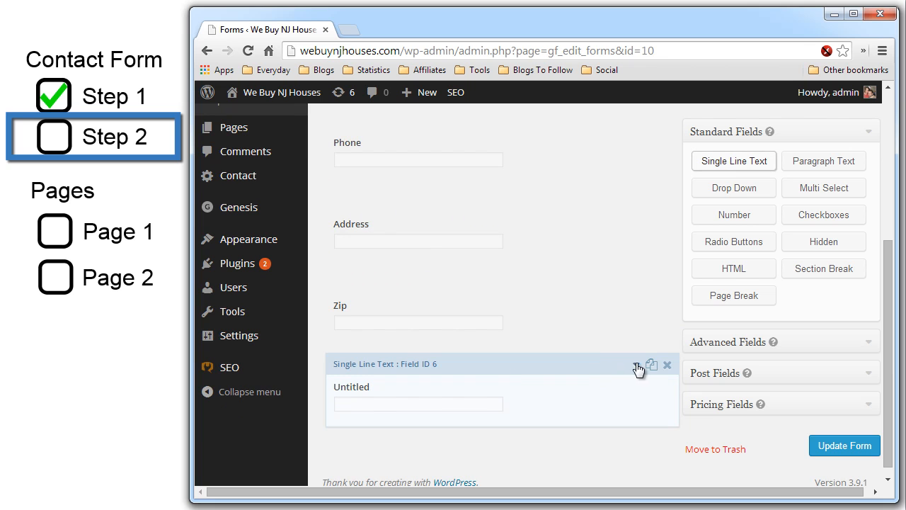
# - Label the new text field City
pyautogui.click(636, 365)
pyautogui.scroll(-2, 401, 463)
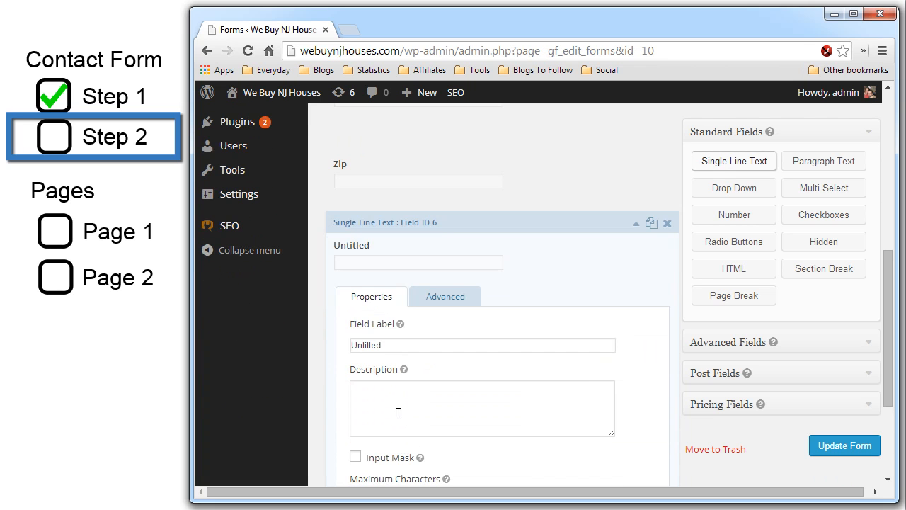
pyautogui.doubleClick(403, 345)
pyautogui.write('City')
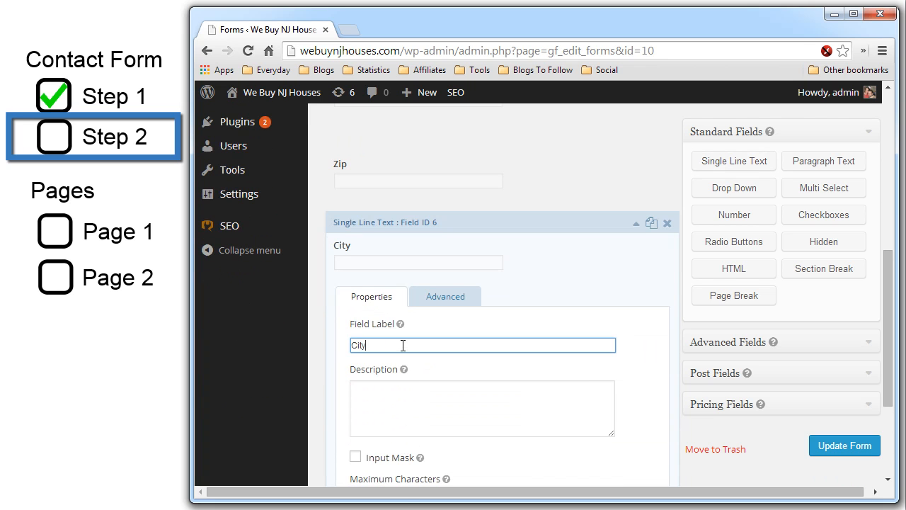
# - Add another Single Line Text field labelled State and collapse its settings
pyautogui.click(740, 163)
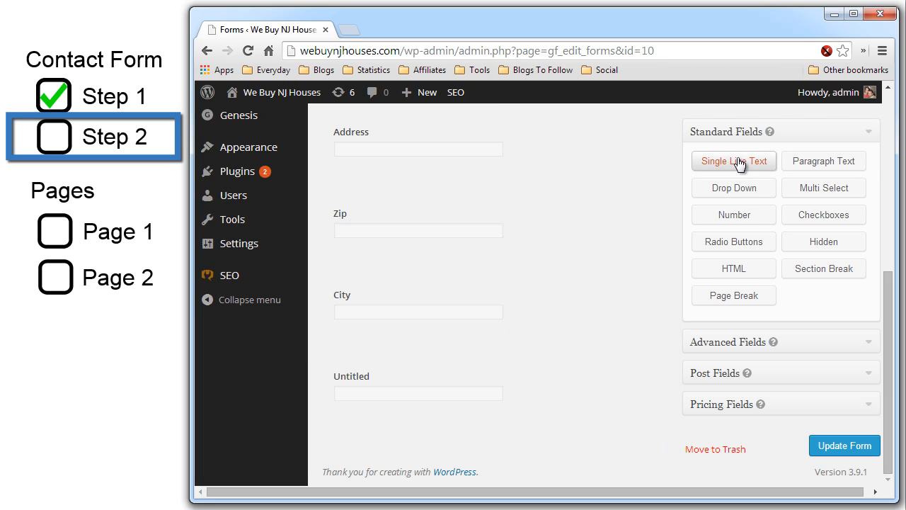
pyautogui.click(429, 378)
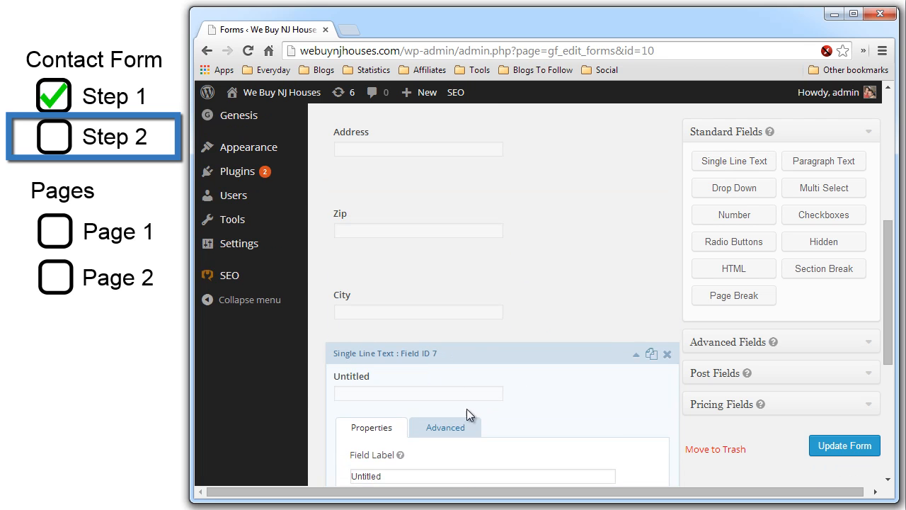
pyautogui.scroll(-1, 467, 408)
pyautogui.doubleClick(418, 402)
pyautogui.write('State')
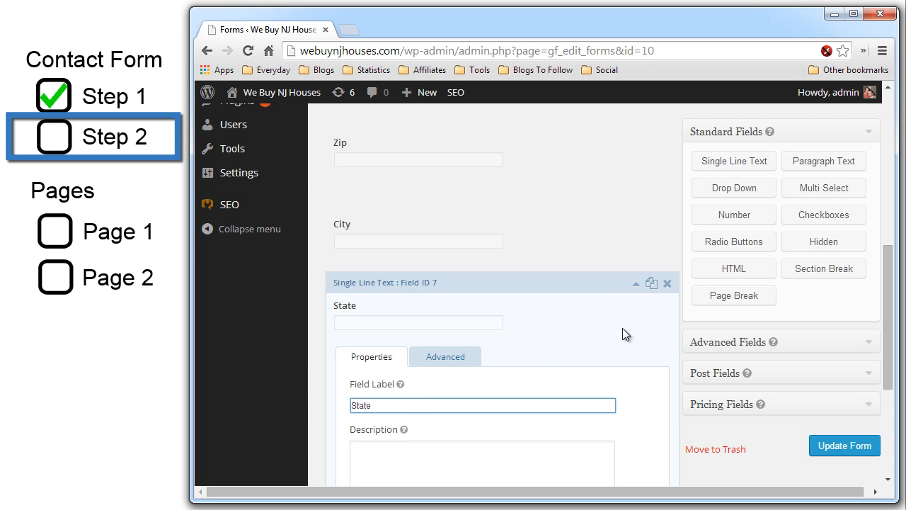
pyautogui.click(636, 284)
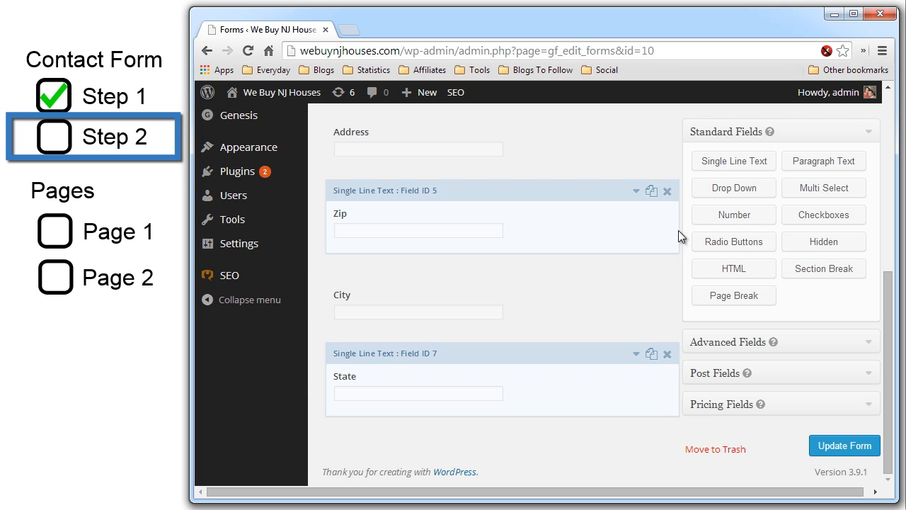
# - Add a Number field labelled '# of Bedrooms' and collapse its settings
pyautogui.click(717, 221)
pyautogui.scroll(-2, 646, 305)
pyautogui.click(607, 382)
pyautogui.scroll(-2, 415, 468)
pyautogui.doubleClick(408, 405)
pyautogui.write('# of Bedrooms')
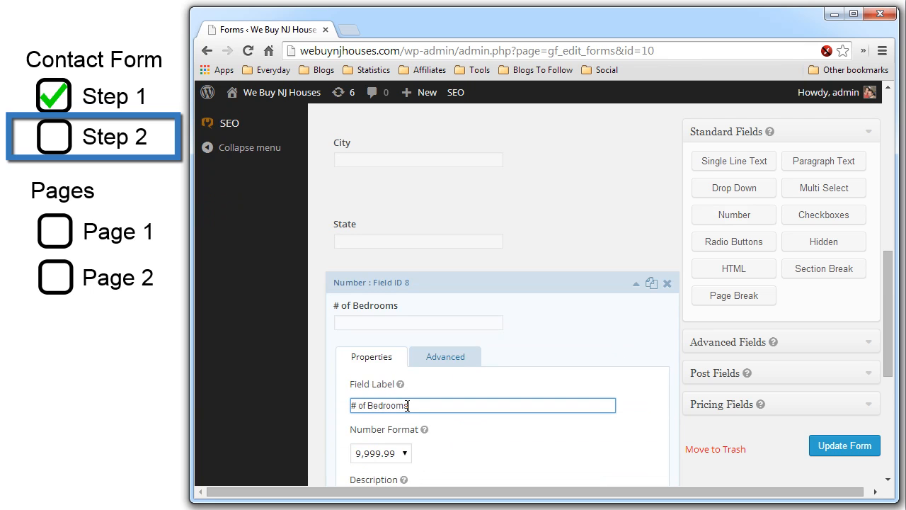
pyautogui.click(636, 284)
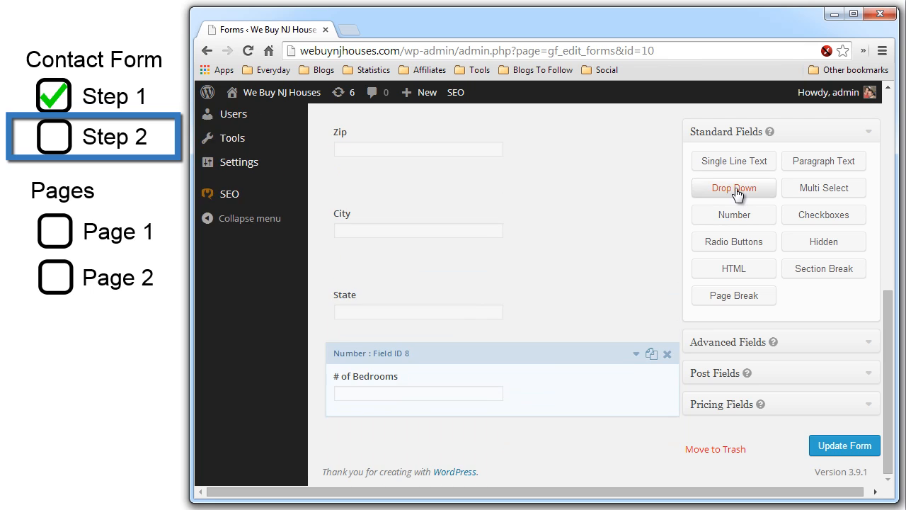
# - Add a second Number field labelled '# of Bathrooms', then add a Paragraph Text field
pyautogui.click(734, 215)
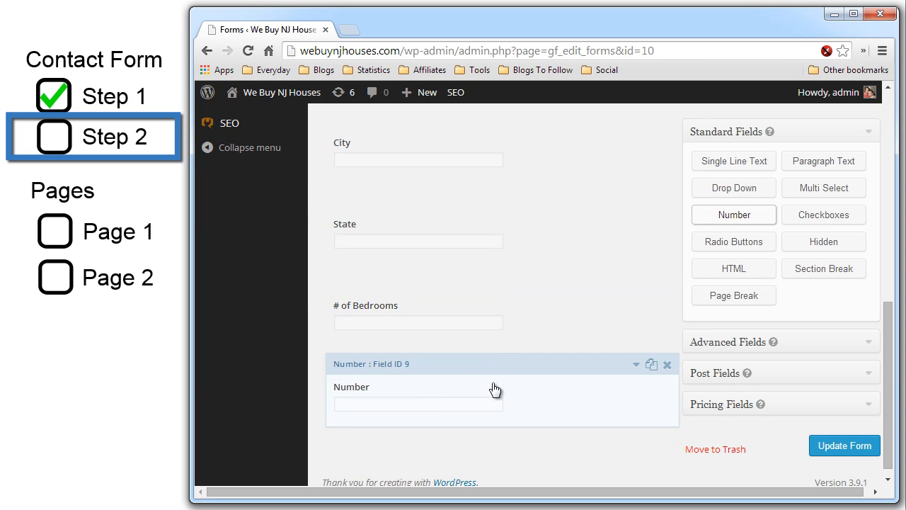
pyautogui.scroll(-2, 495, 391)
pyautogui.doubleClick(385, 345)
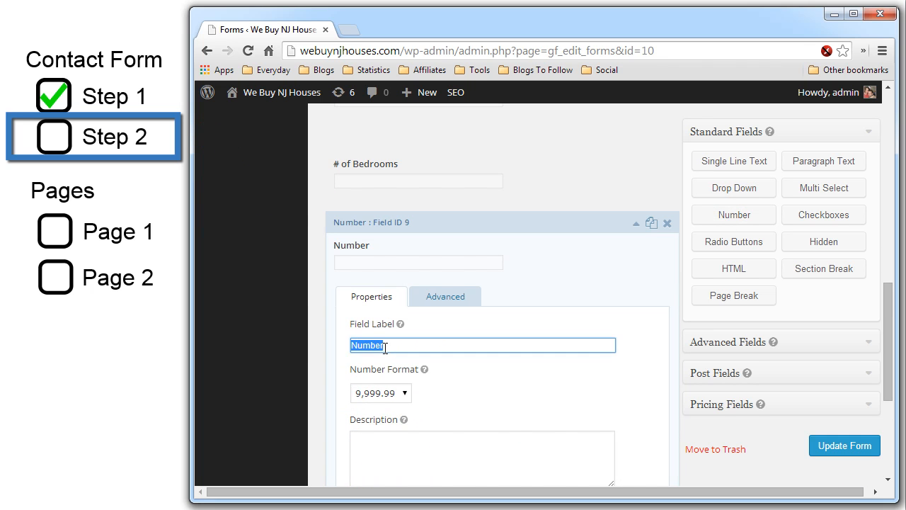
pyautogui.write('# of Bathrooms')
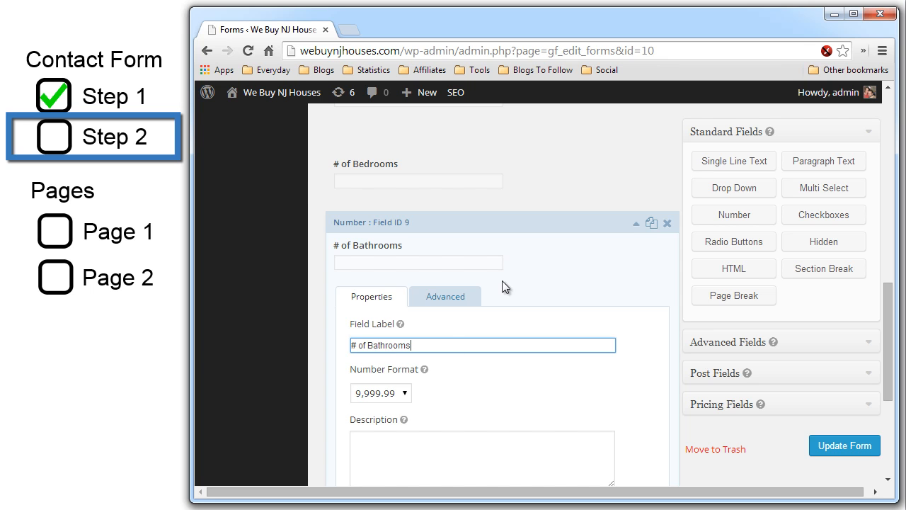
pyautogui.click(636, 224)
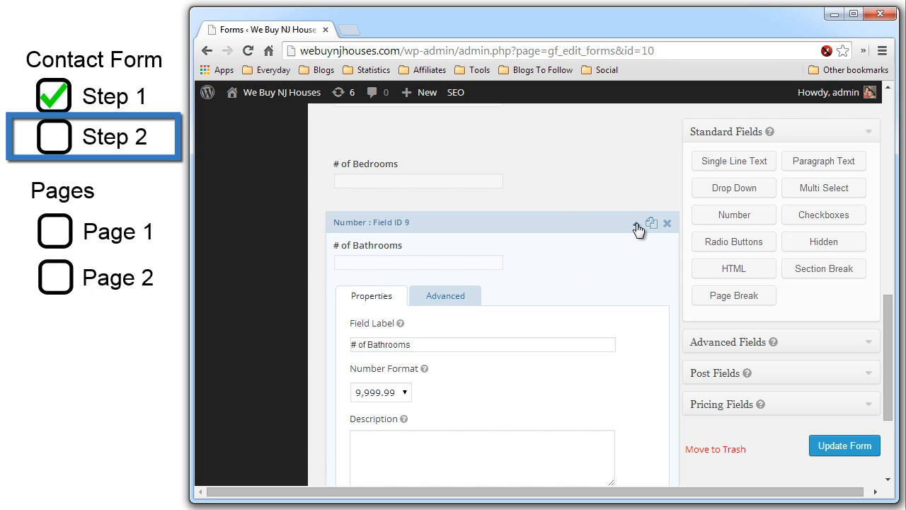
pyautogui.click(827, 167)
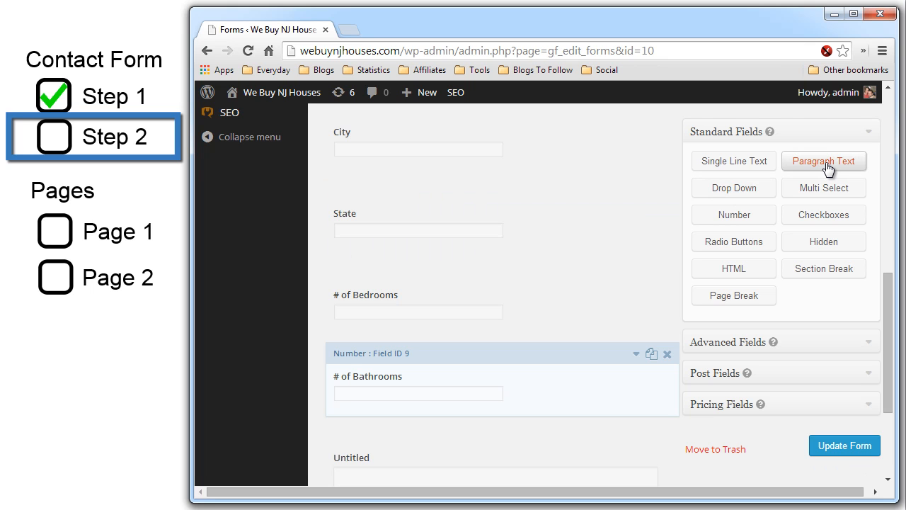
# - Add another Paragraph Text field and label the first one 'When do you nedd to sell by'
pyautogui.click(827, 164)
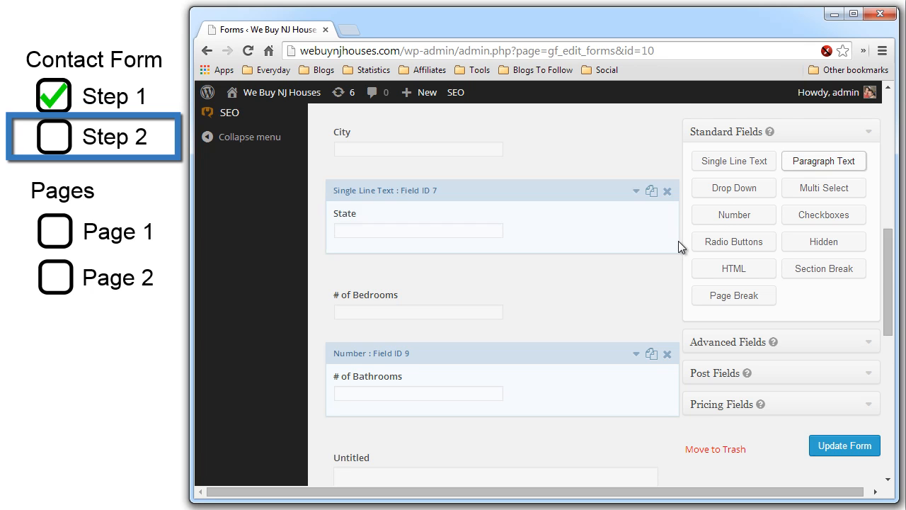
pyautogui.scroll(-4, 681, 242)
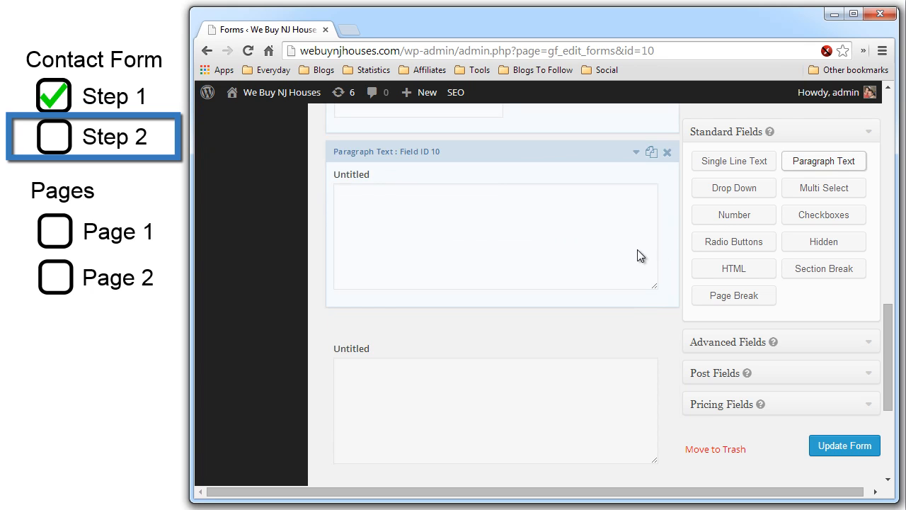
pyautogui.click(636, 154)
pyautogui.doubleClick(410, 367)
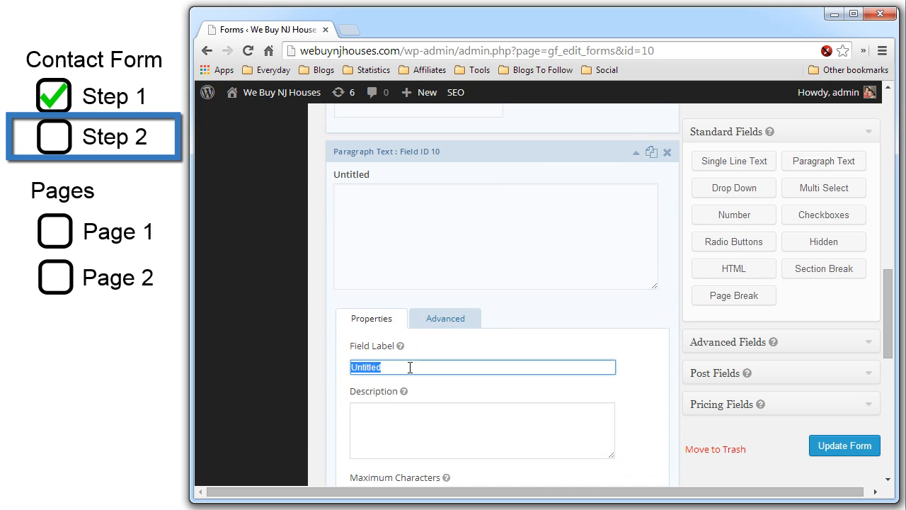
pyautogui.write('Wh')
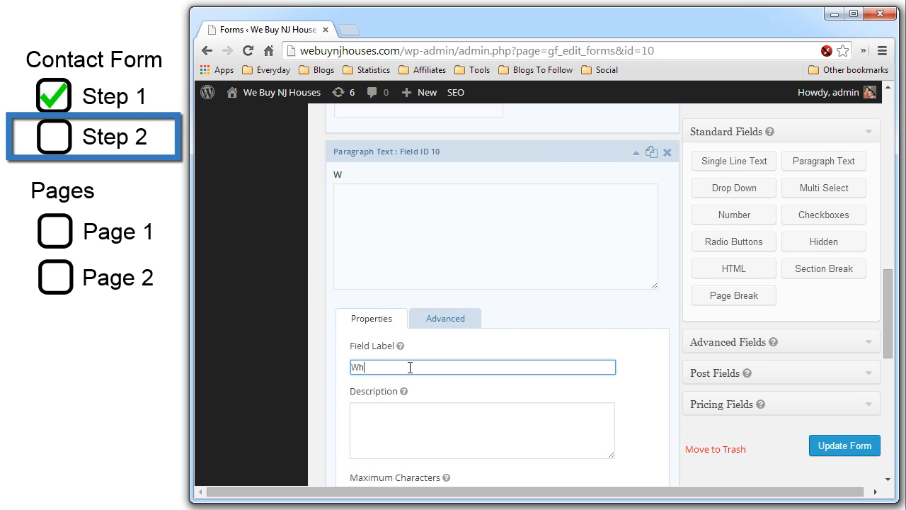
pyautogui.write('en do you nedd ')
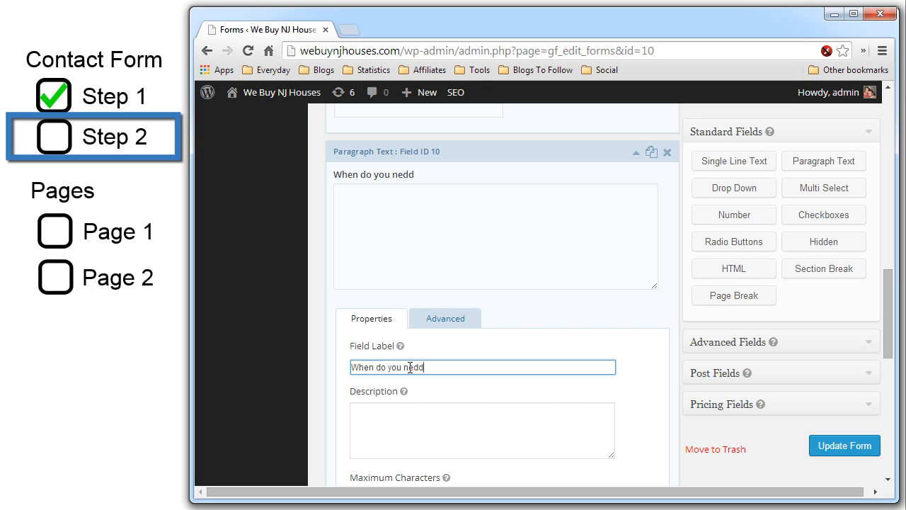
pyautogui.write('to sell by?')
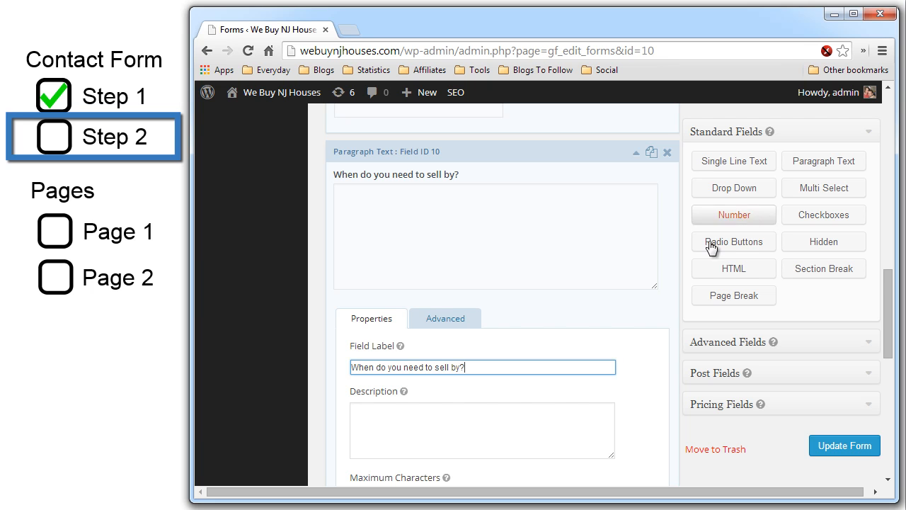
# - Label the next paragraph field 'What is the least you can take to'
pyautogui.scroll(-5, 708, 248)
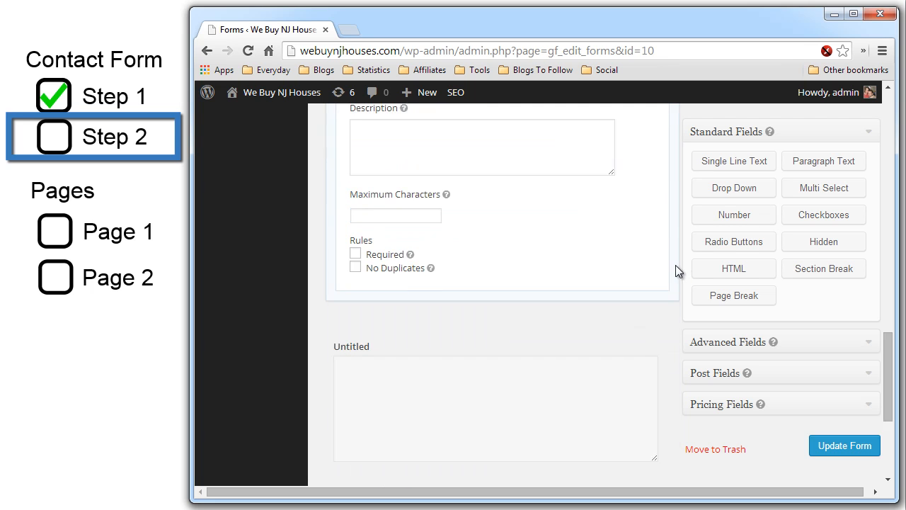
pyautogui.scroll(2, 550, 284)
pyautogui.moveTo(403, 187); pyautogui.dragTo(331, 188)
pyautogui.write('How much w')
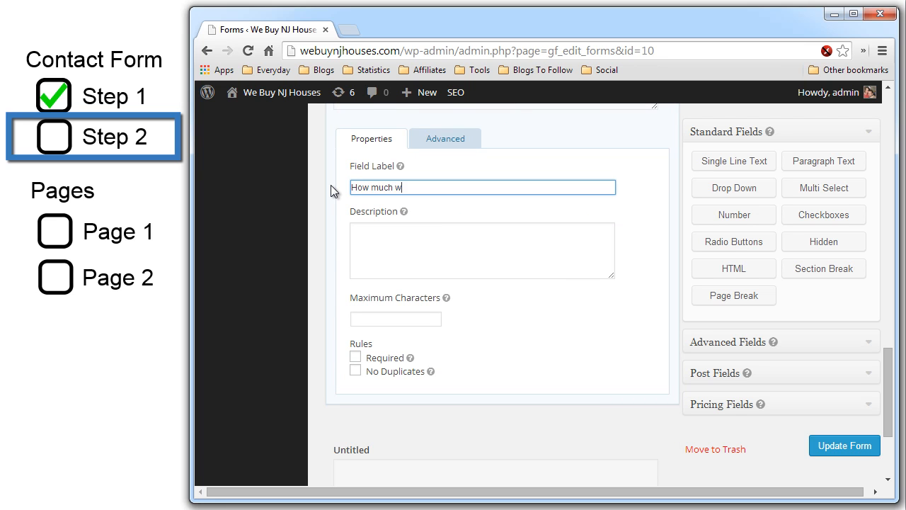
pyautogui.write('ill you take')
pyautogui.hotkey('ctrl', 'a')
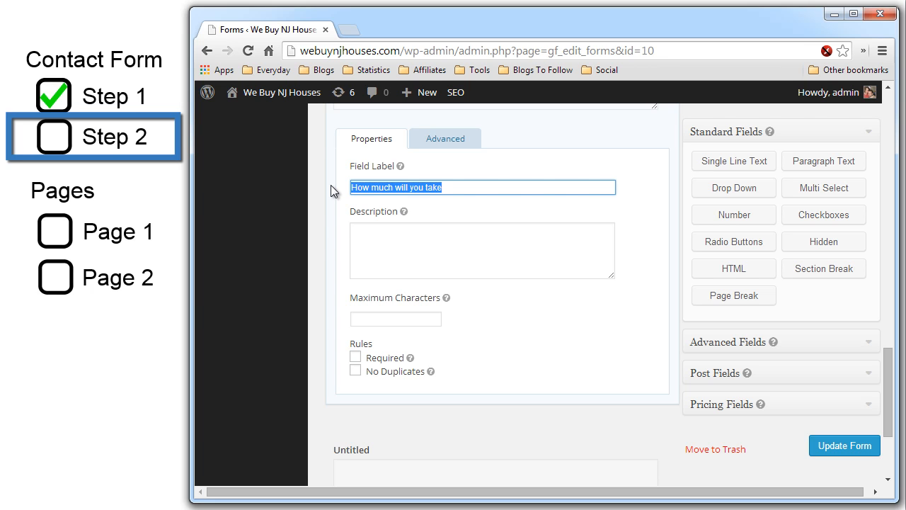
pyautogui.write('What is the least you can take to')
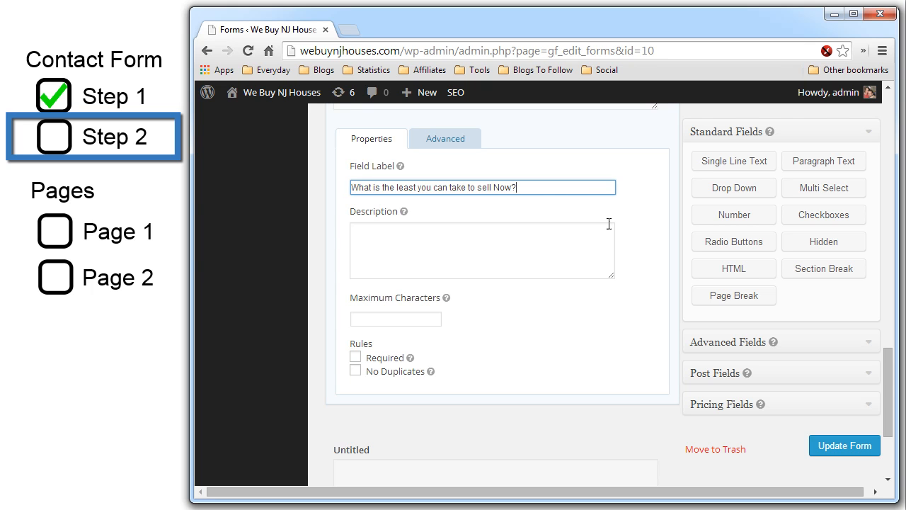
# - Label the last paragraph field 'Why are you selling?'
pyautogui.scroll(-3, 602, 212)
pyautogui.click(495, 288)
pyautogui.doubleClick(471, 194)
pyautogui.write('Wh')
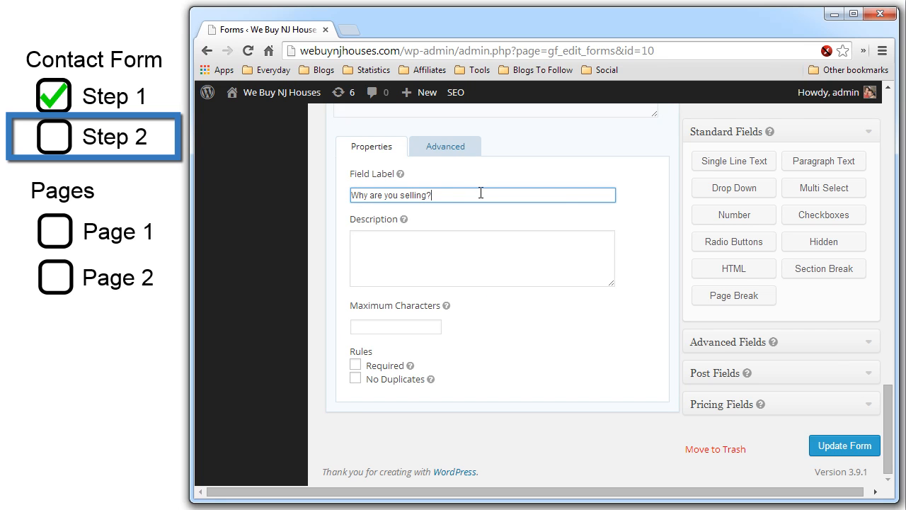
pyautogui.scroll(8, 682, 191)
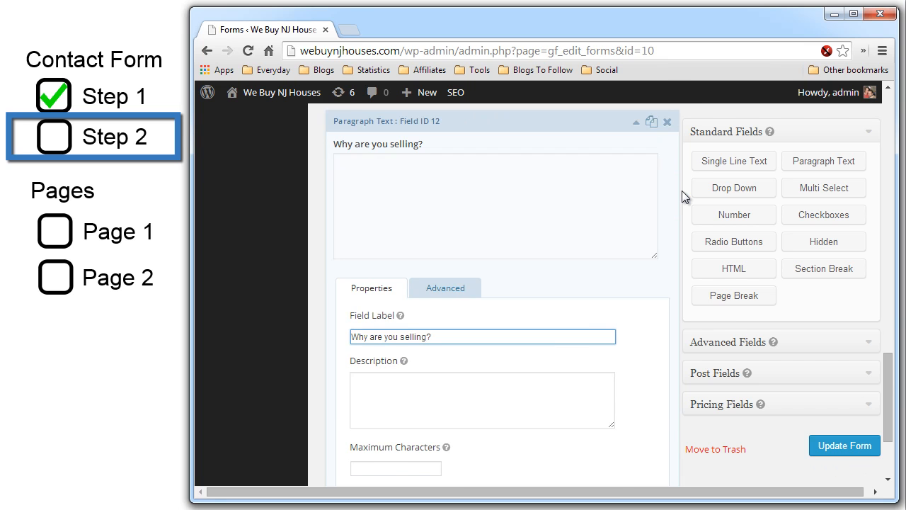
# - Review the Step 2 form's fields and save them with Update Form
pyautogui.scroll(7, 682, 190)
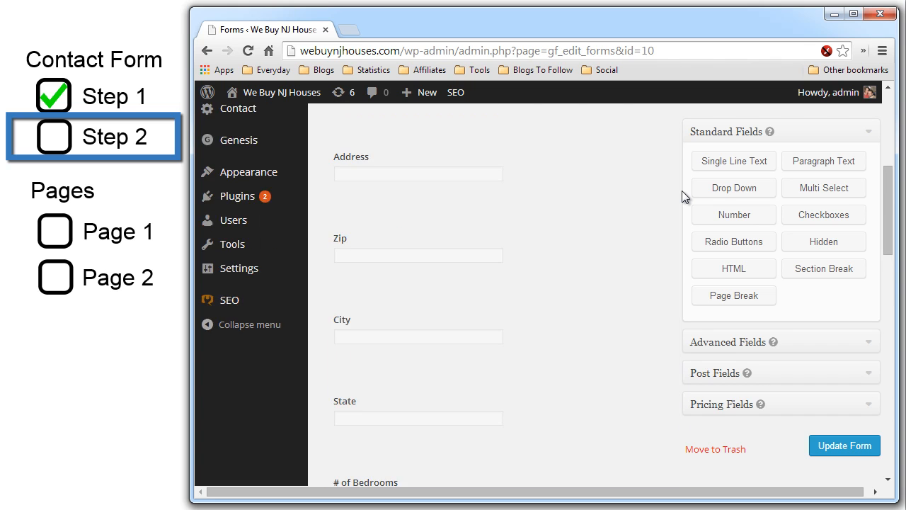
pyautogui.scroll(-4, 660, 243)
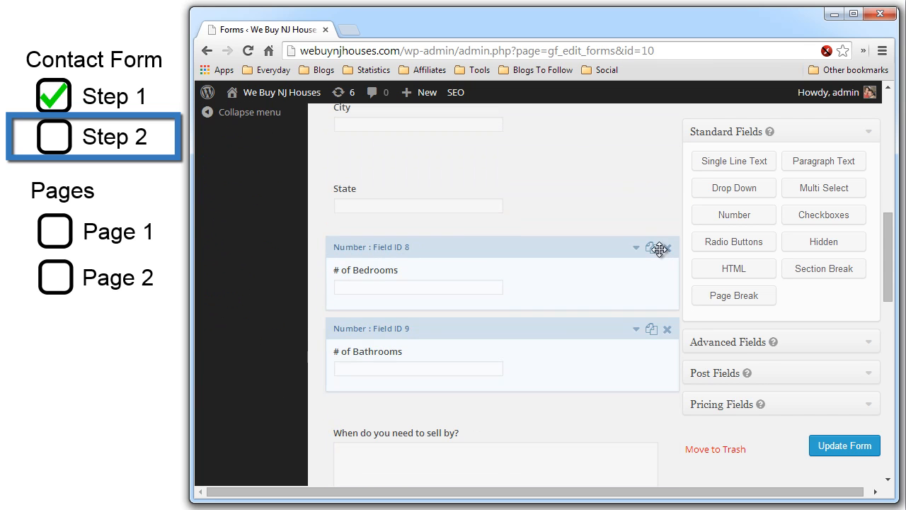
pyautogui.scroll(-2, 575, 309)
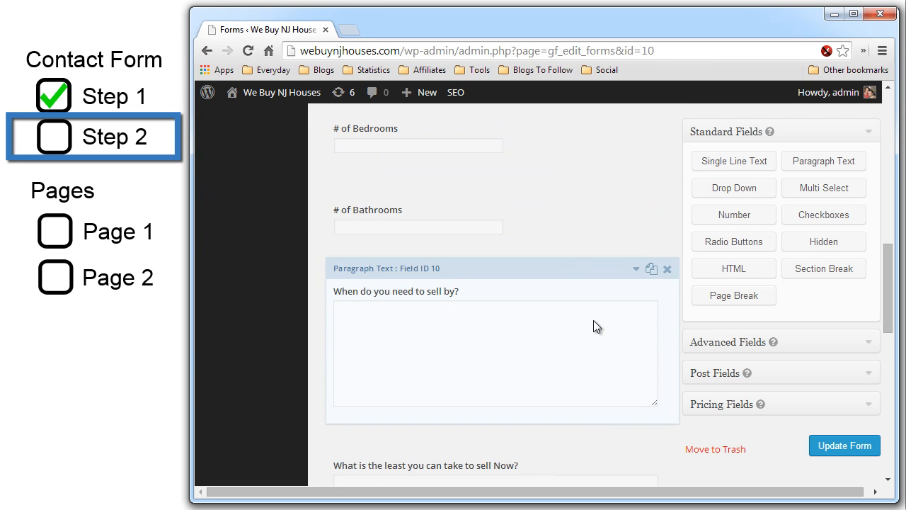
pyautogui.scroll(-2, 602, 322)
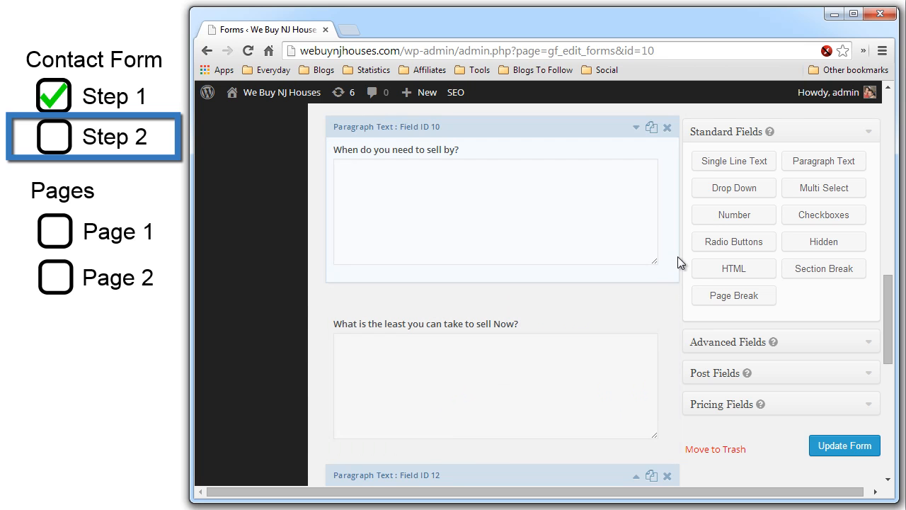
pyautogui.scroll(10, 674, 251)
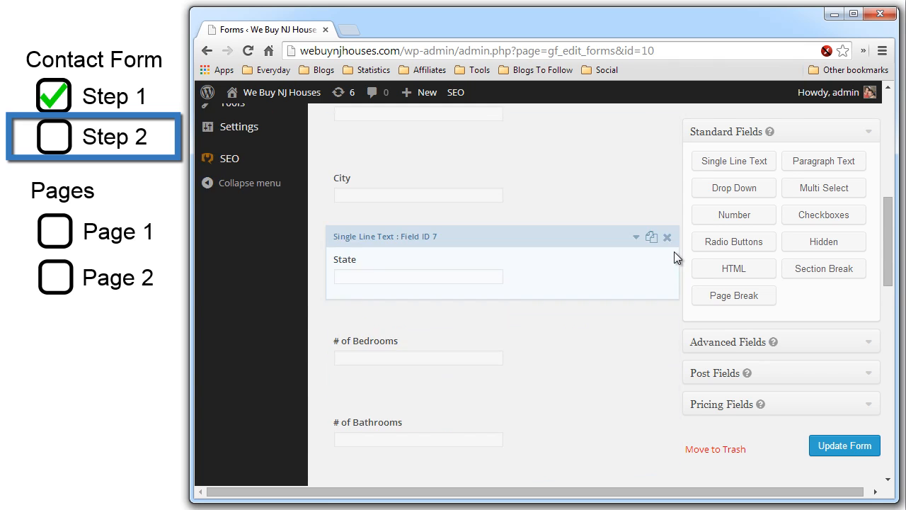
pyautogui.click(835, 452)
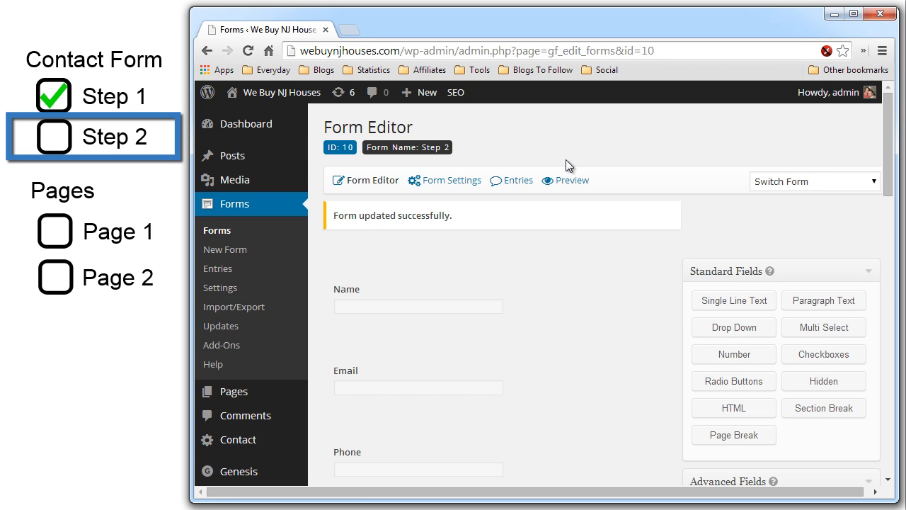
# - Preview the Step 2 form and scroll through its fields
pyautogui.click(566, 182)
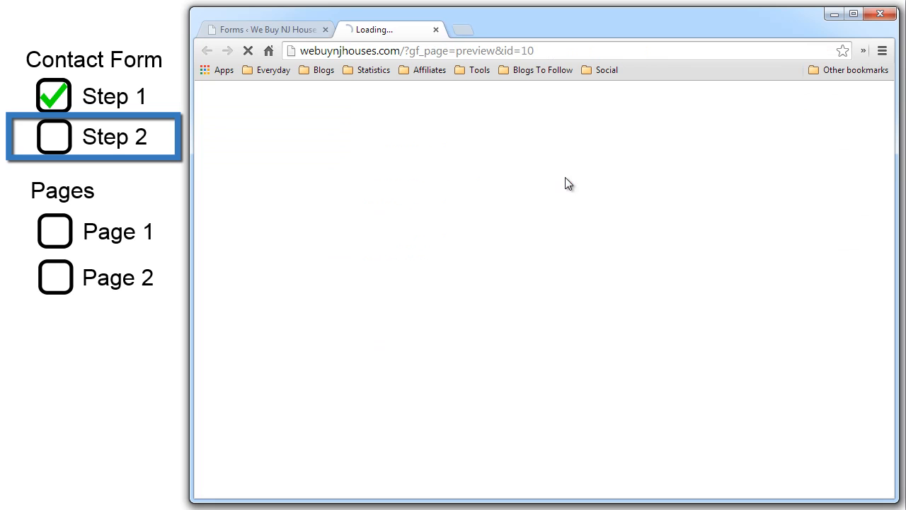
pyautogui.scroll(-3, 534, 244)
pyautogui.scroll(-2, 534, 244)
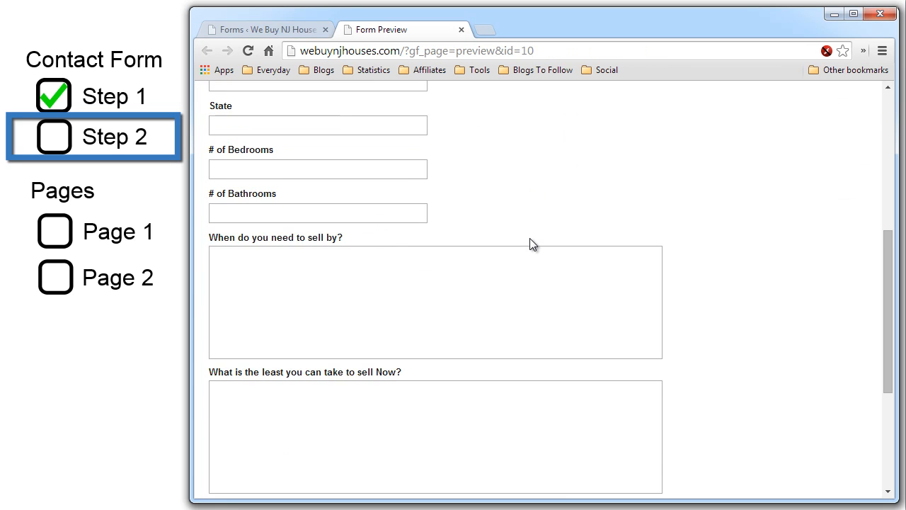
pyautogui.scroll(3, 533, 240)
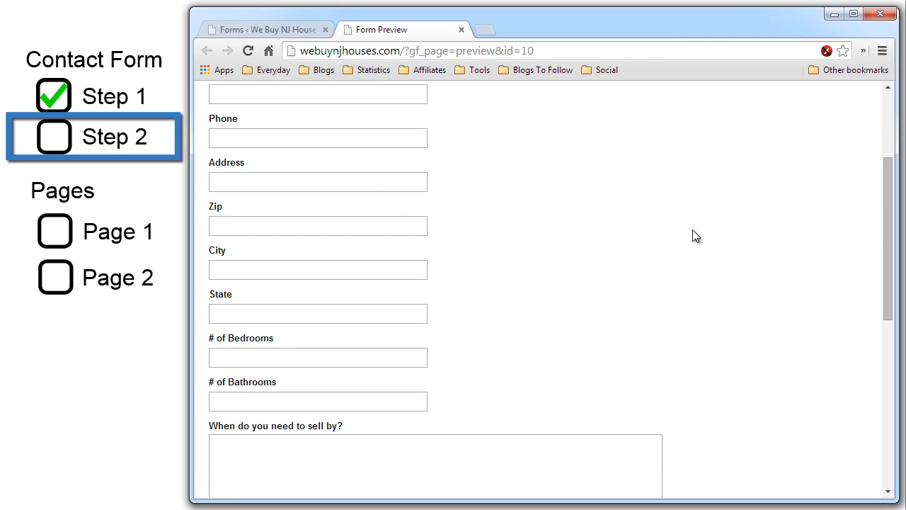
pyautogui.scroll(-6, 715, 241)
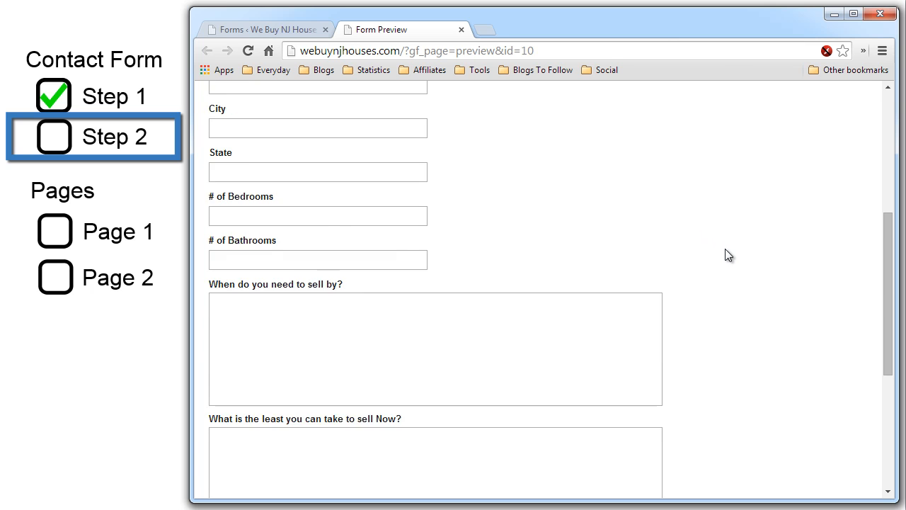
pyautogui.scroll(10, 726, 250)
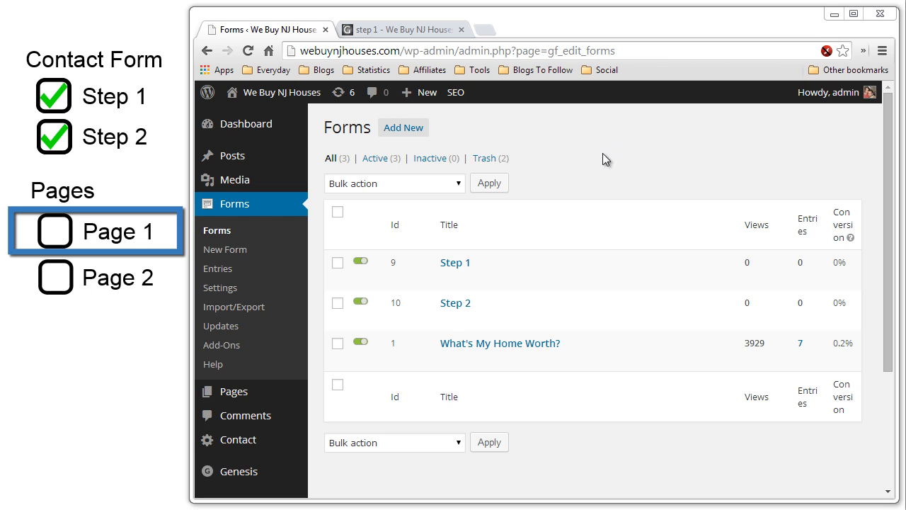
# - Create a new page titled 'Step 1' and bring up the Insert A Form dialog
pyautogui.moveTo(290, 395)
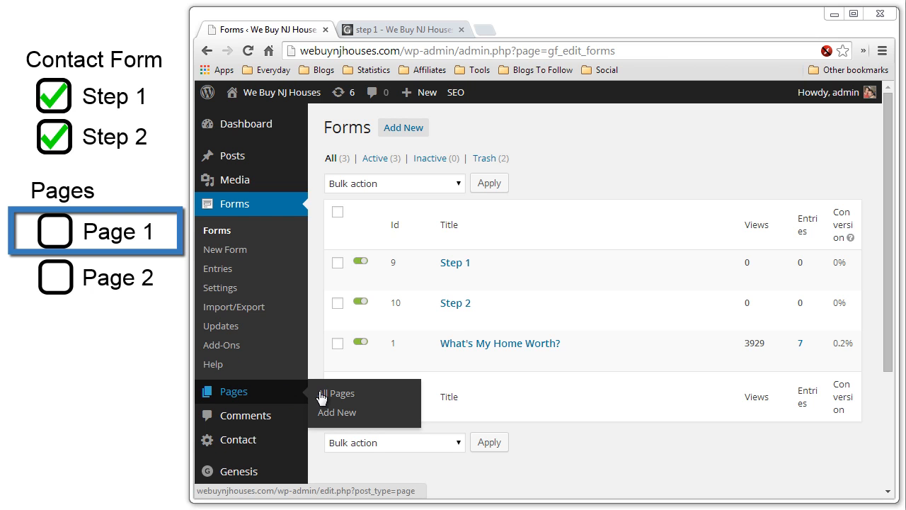
pyautogui.click(333, 417)
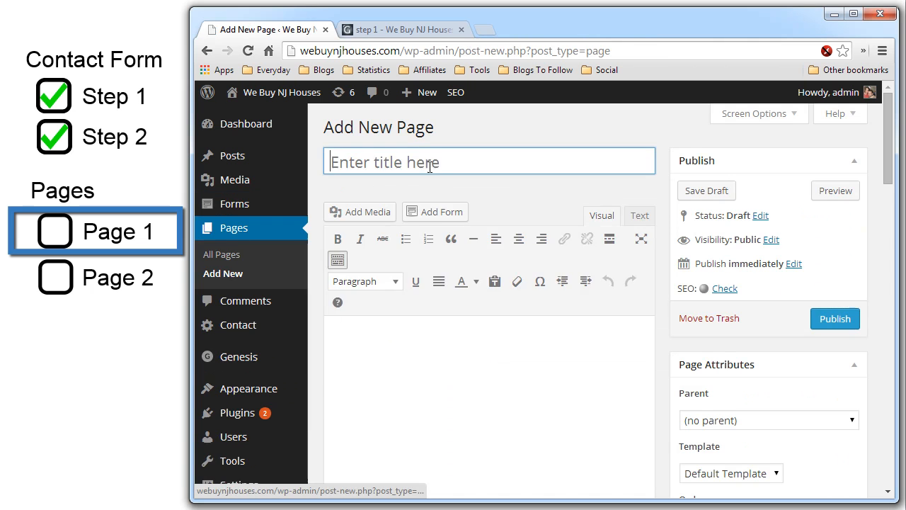
pyautogui.write('Step 1')
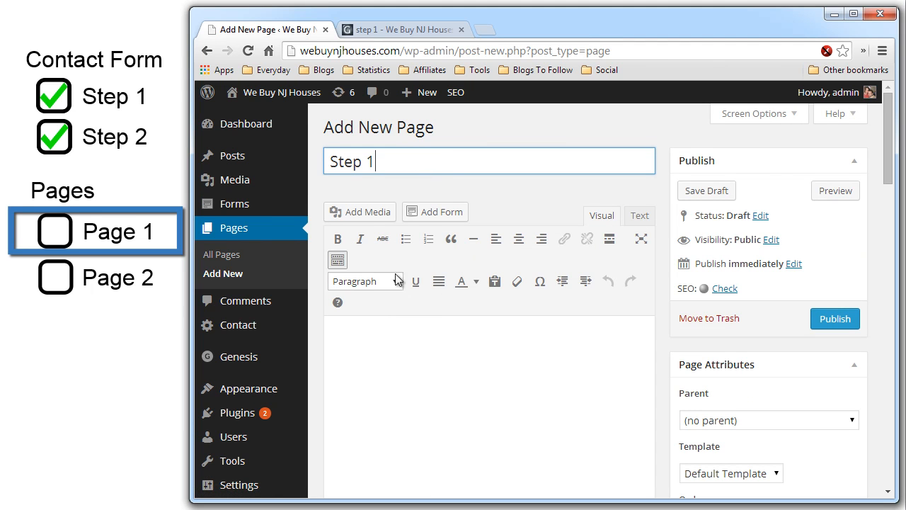
pyautogui.click(434, 216)
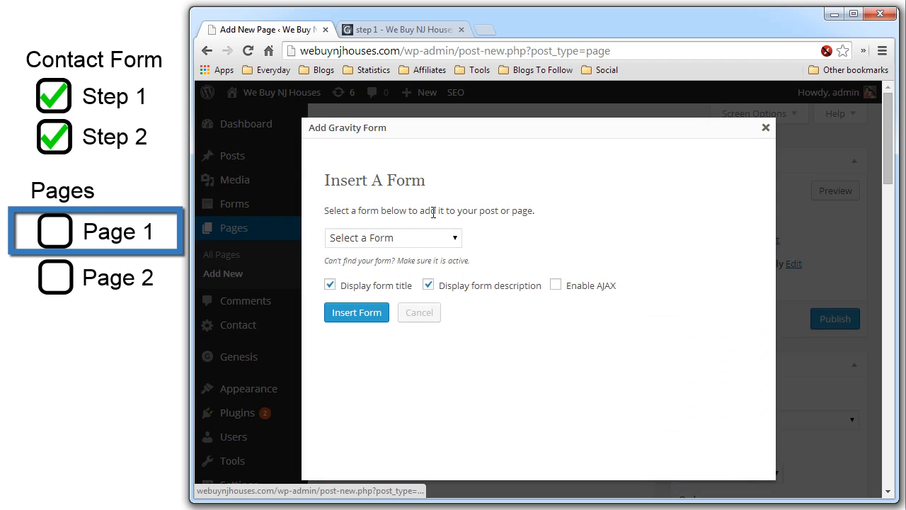
# - Pick the Step 1 form and insert its shortcode into the page
pyautogui.click(442, 241)
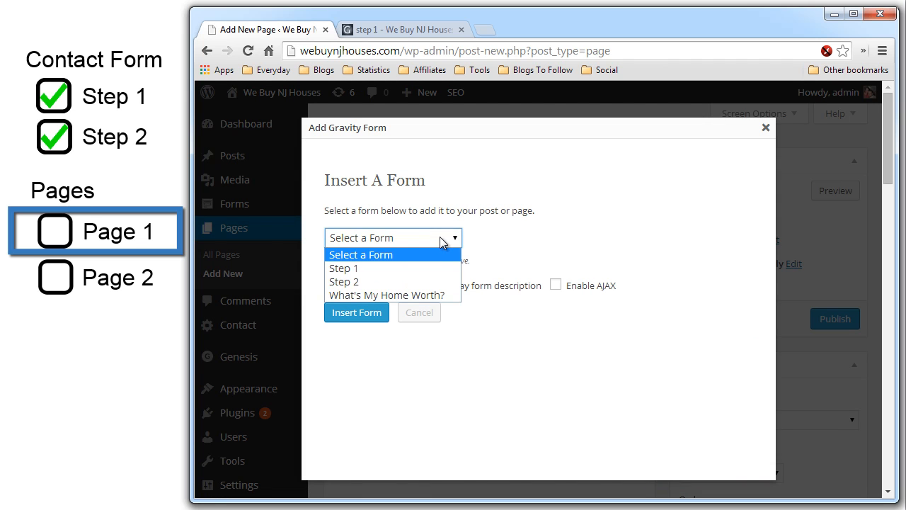
pyautogui.click(405, 267)
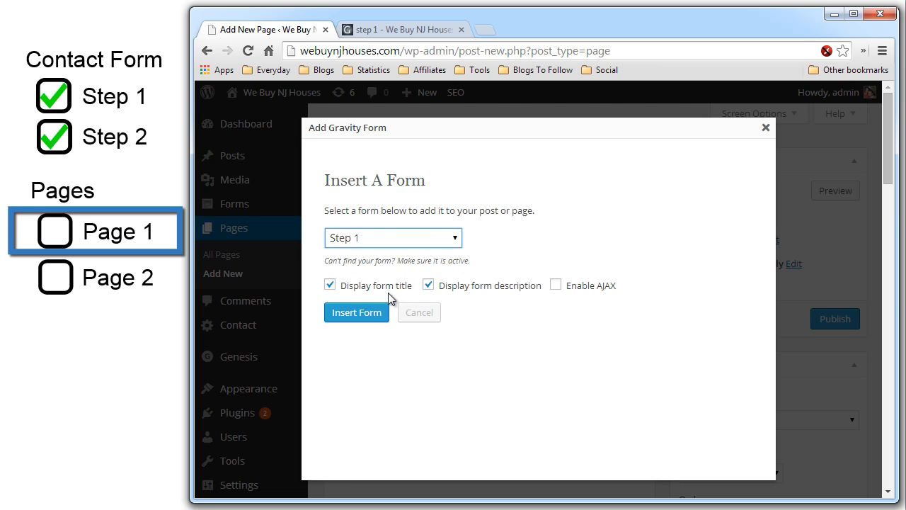
pyautogui.click(375, 316)
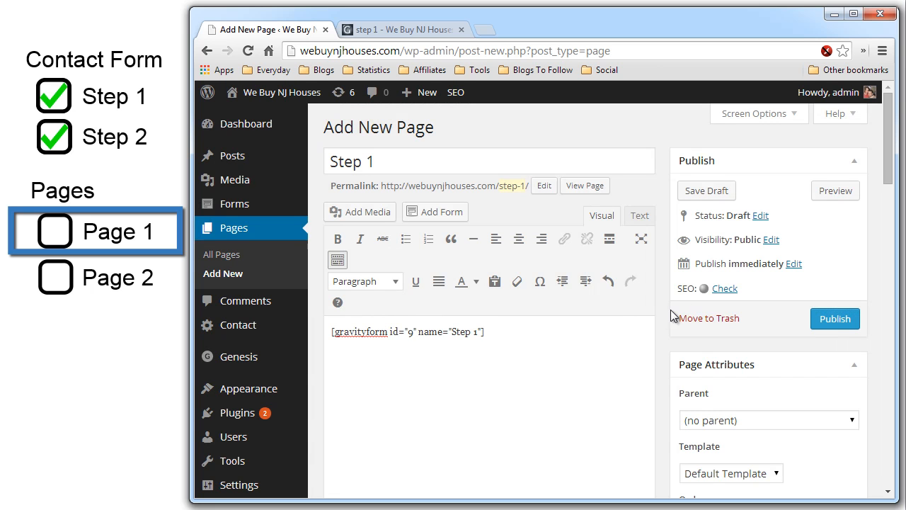
# - Give the Step 1 page a full-width layout, save it as a draft, and preview it
pyautogui.scroll(-10, 667, 311)
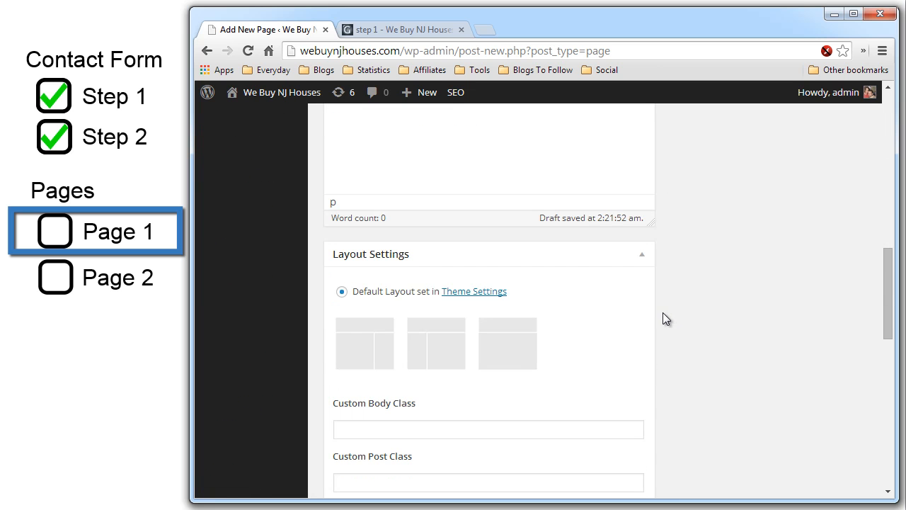
pyautogui.click(532, 346)
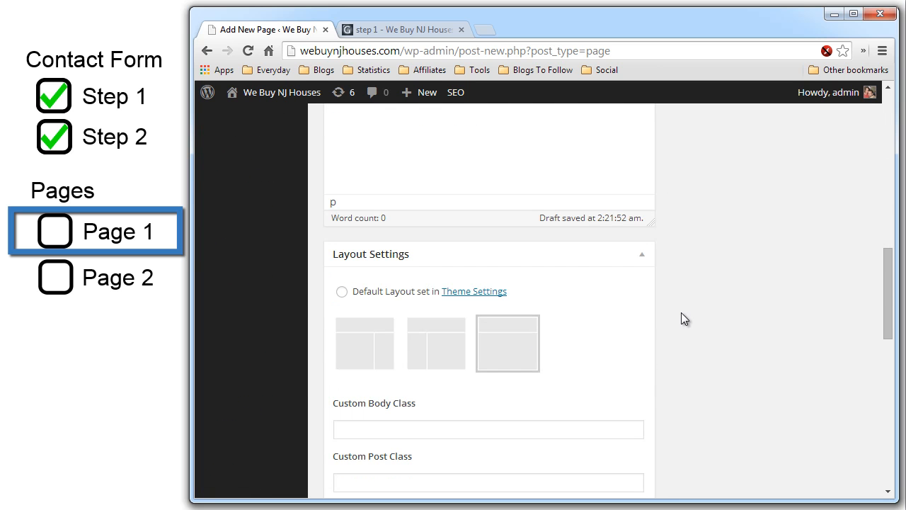
pyautogui.scroll(10, 681, 312)
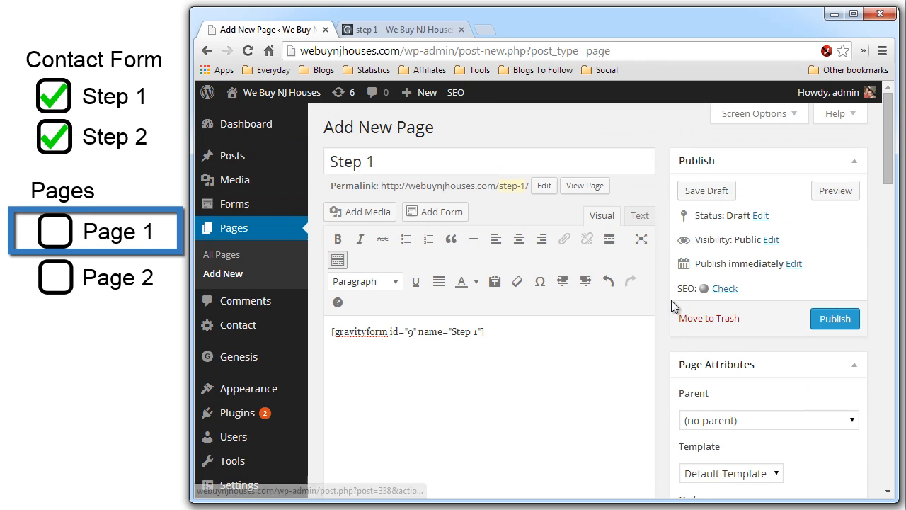
pyautogui.click(724, 197)
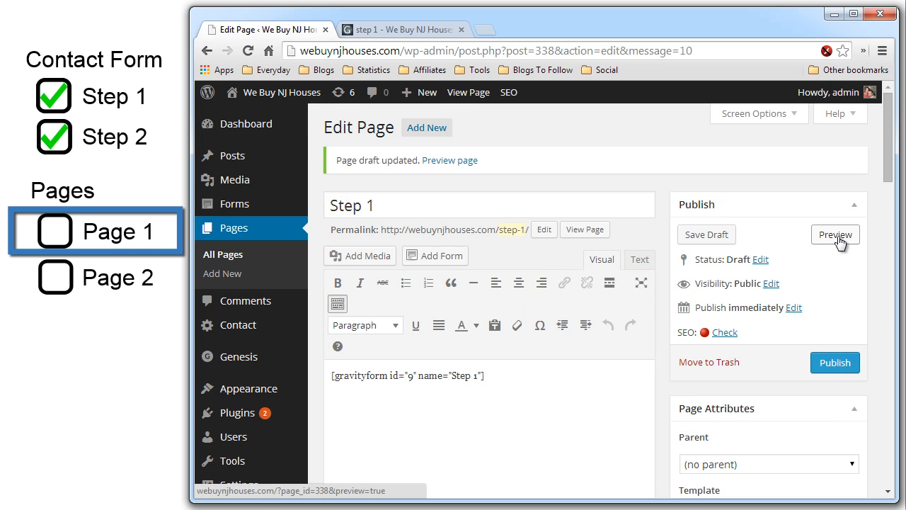
pyautogui.click(834, 237)
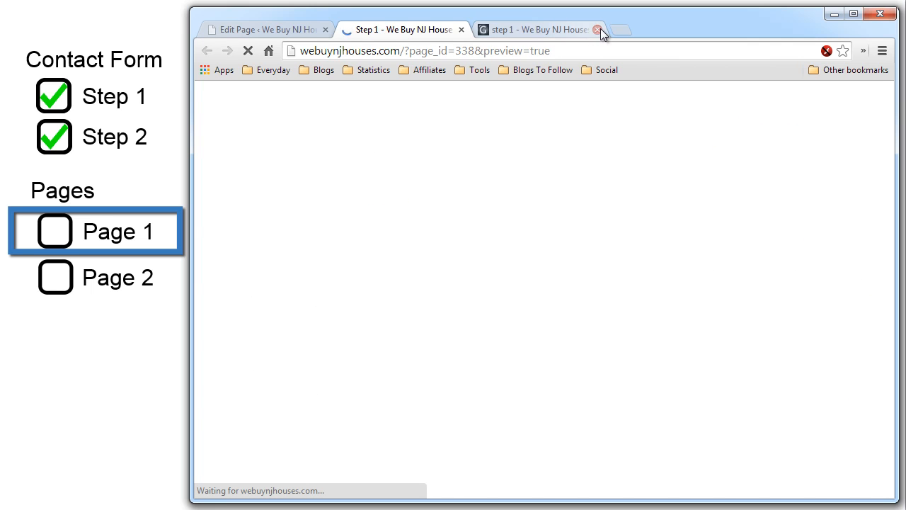
# - Close the older step 1 tab and scroll through the Step 1 page preview
pyautogui.click(599, 29)
pyautogui.scroll(-3, 402, 314)
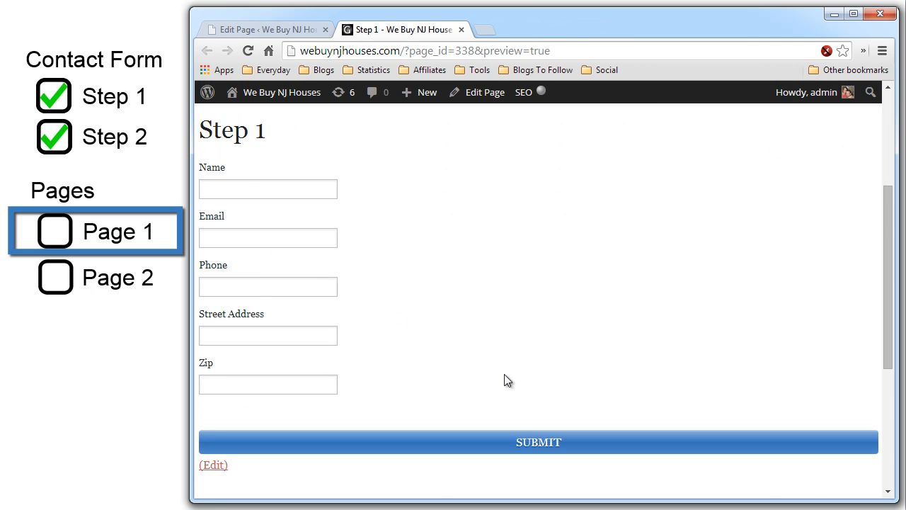
pyautogui.scroll(2, 518, 275)
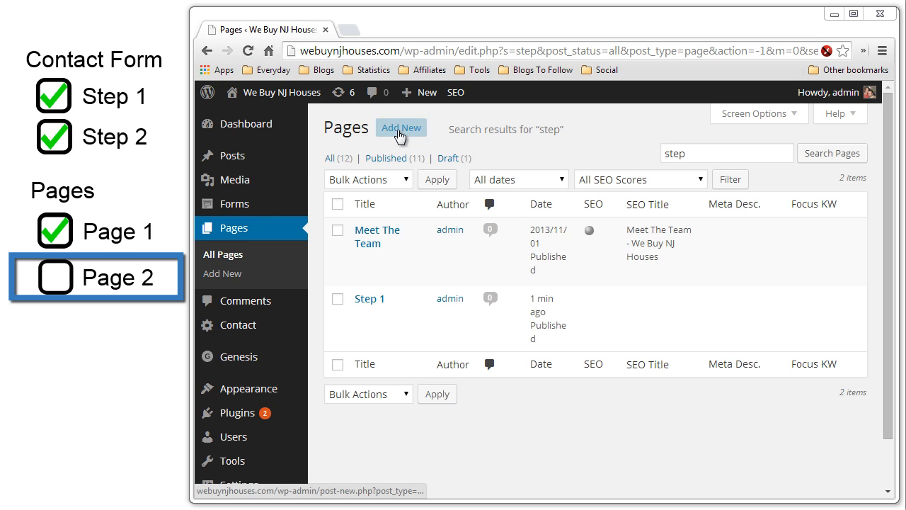
# - Create a new page titled 'Step 2' and embed the Step 2 form in its content
pyautogui.click(401, 128)
pyautogui.write('Step 2')
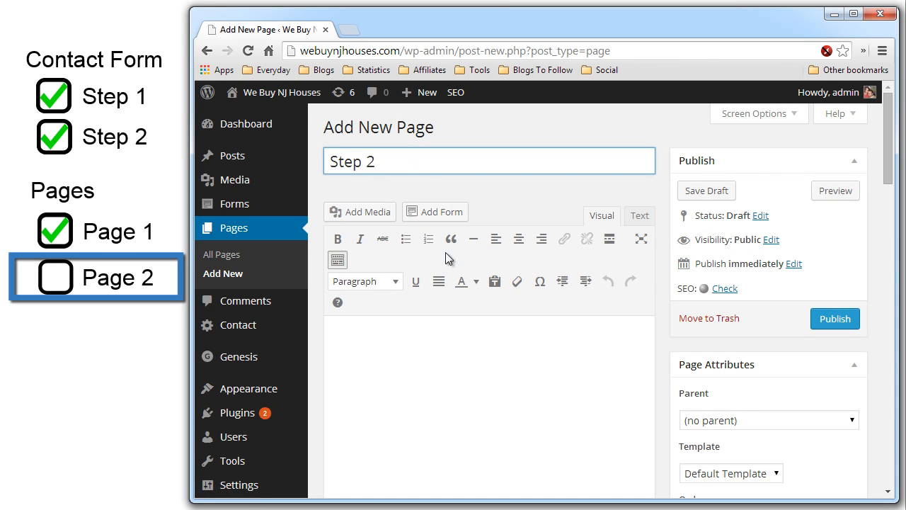
pyautogui.click(449, 327)
pyautogui.click(454, 212)
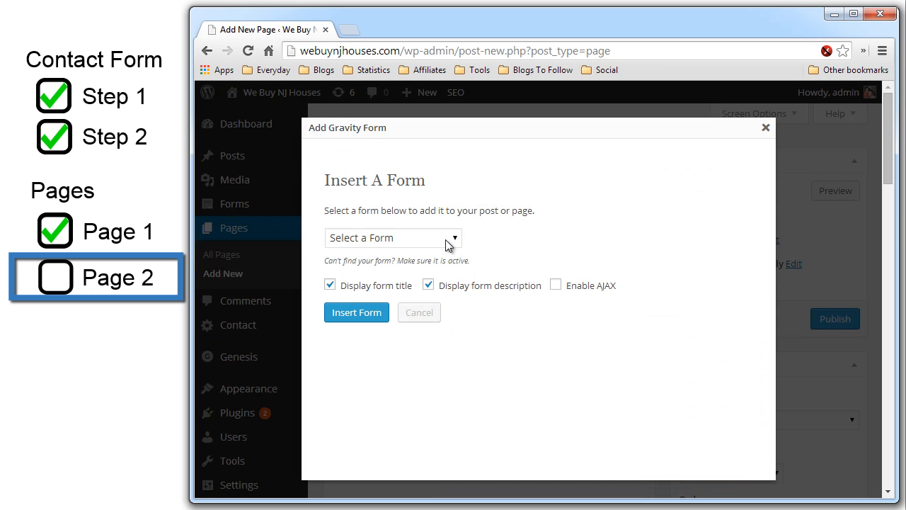
pyautogui.click(449, 237)
pyautogui.click(433, 282)
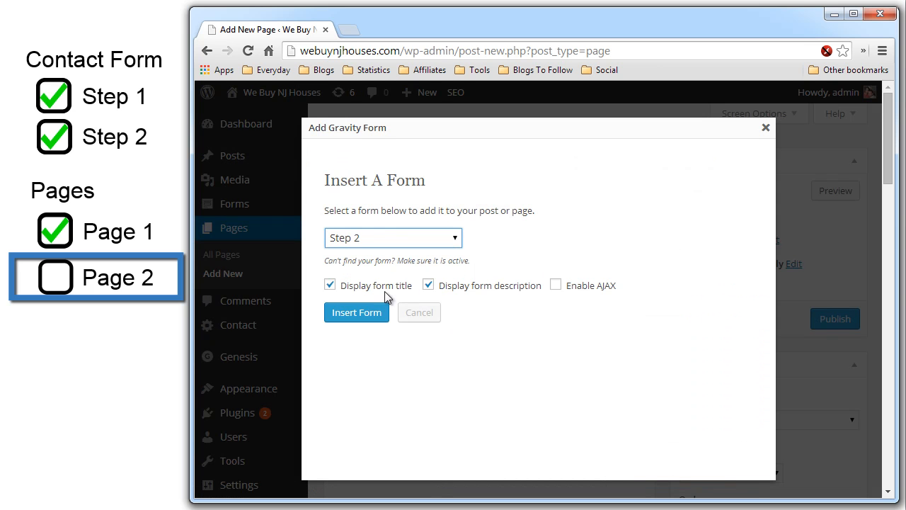
pyautogui.click(370, 313)
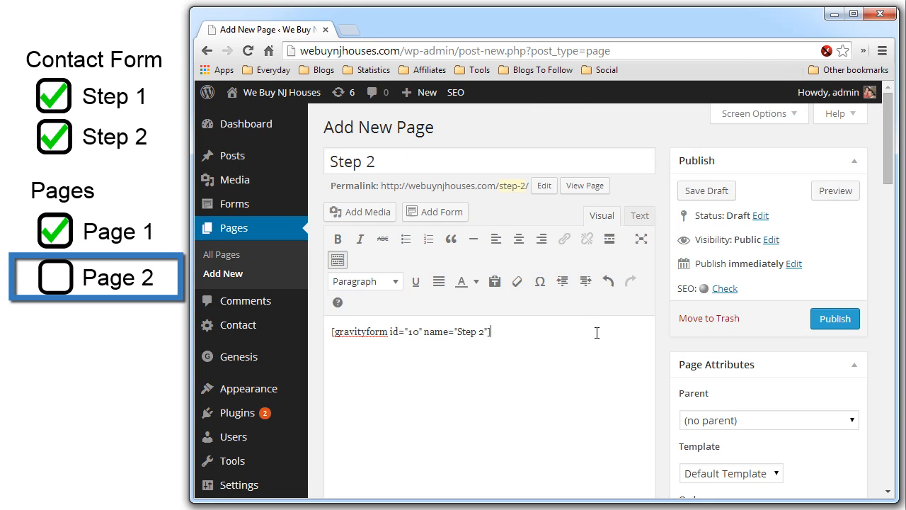
# - Give the Step 2 page a full-width layout
pyautogui.scroll(-10, 567, 333)
pyautogui.click(519, 283)
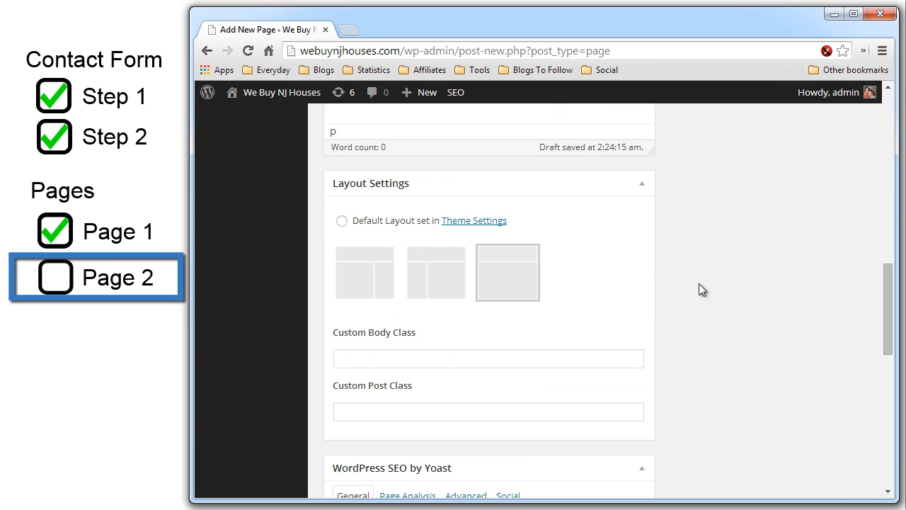
pyautogui.scroll(5, 699, 283)
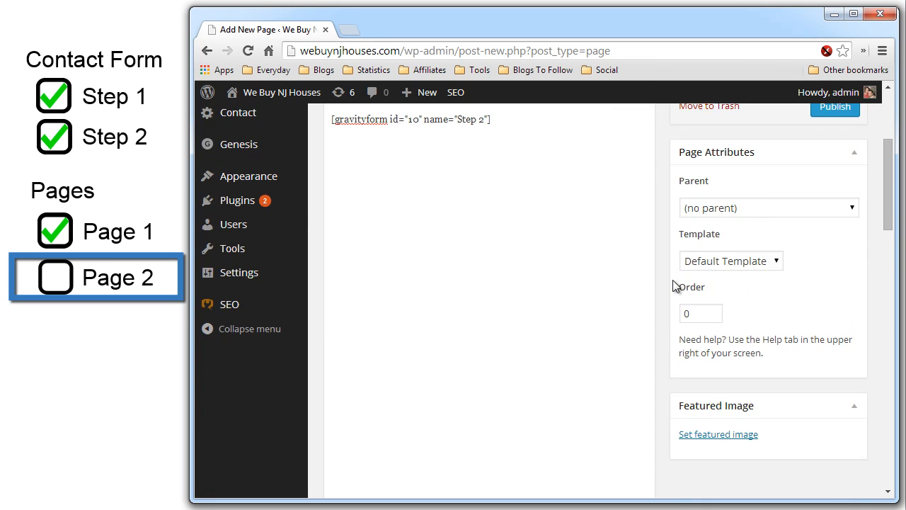
pyautogui.scroll(3, 677, 286)
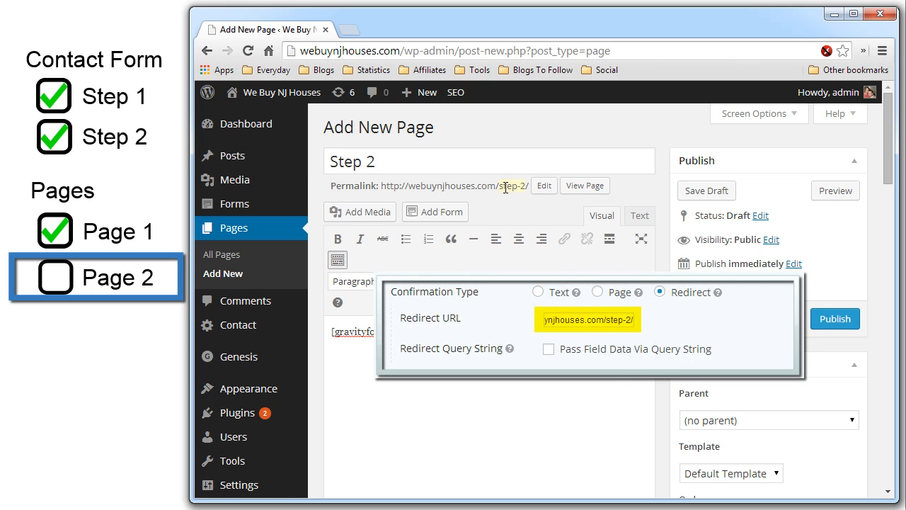
# - Change the page's permalink slug to step-2, save a draft, and publish the Step 2 page
pyautogui.moveTo(497, 186); pyautogui.dragTo(527, 186)
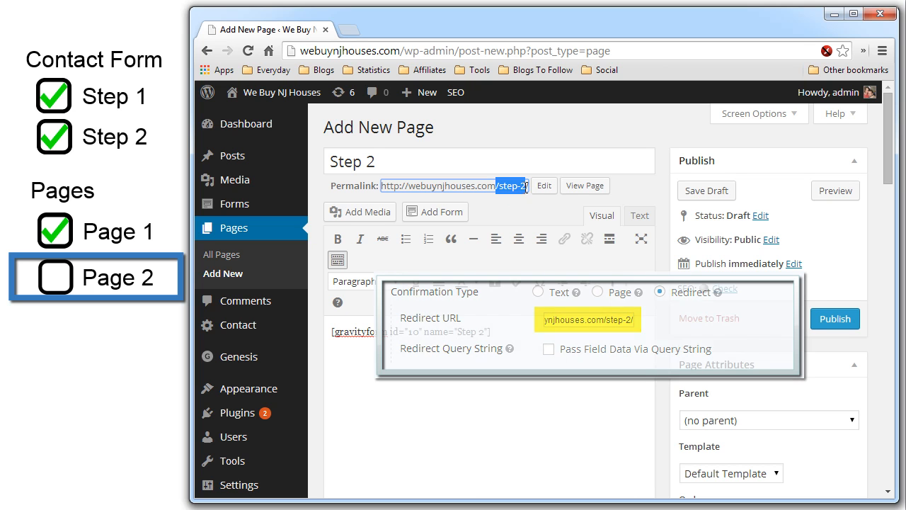
pyautogui.click(525, 187)
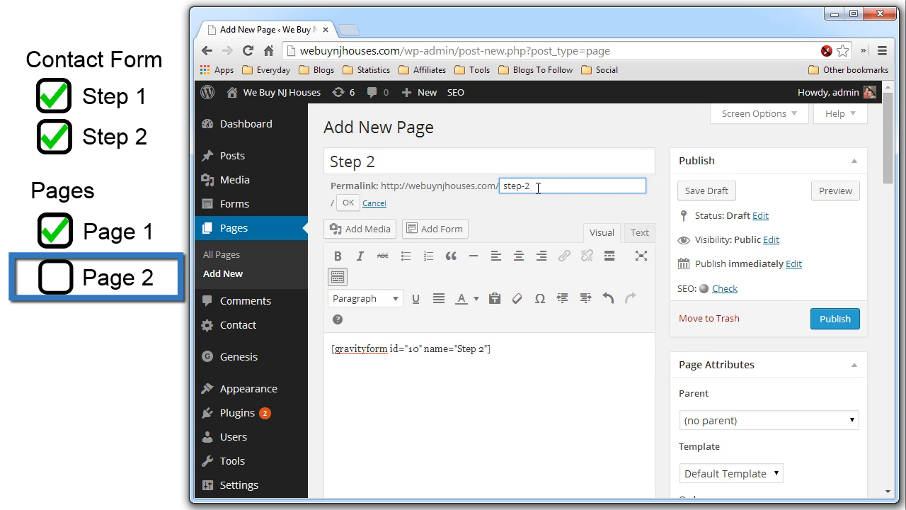
pyautogui.click(525, 207)
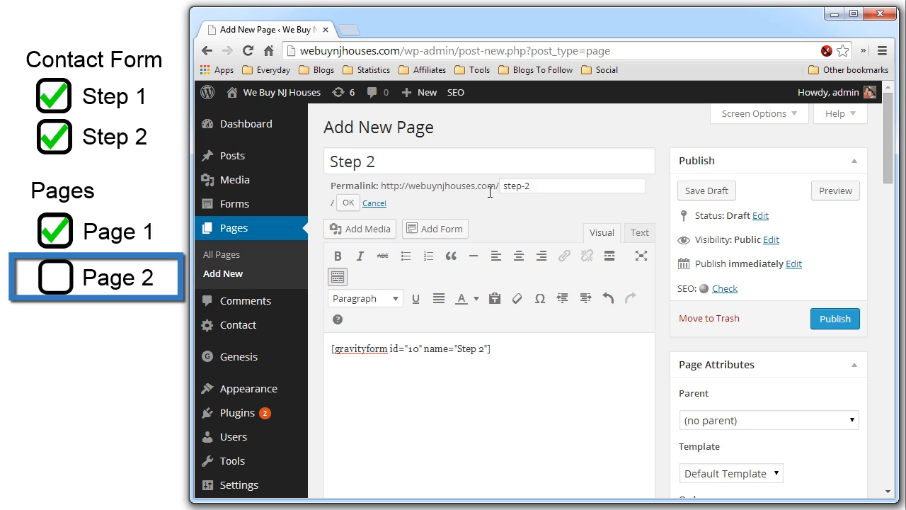
pyautogui.click(347, 203)
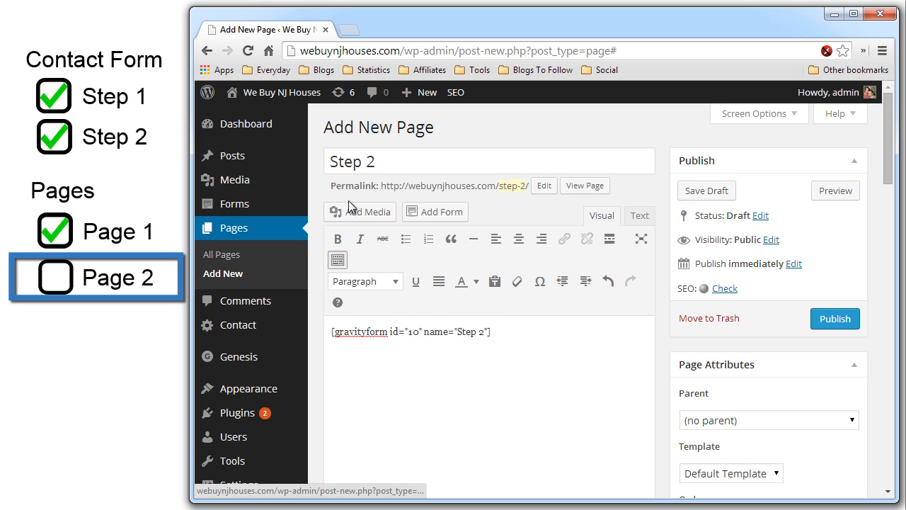
pyautogui.click(697, 194)
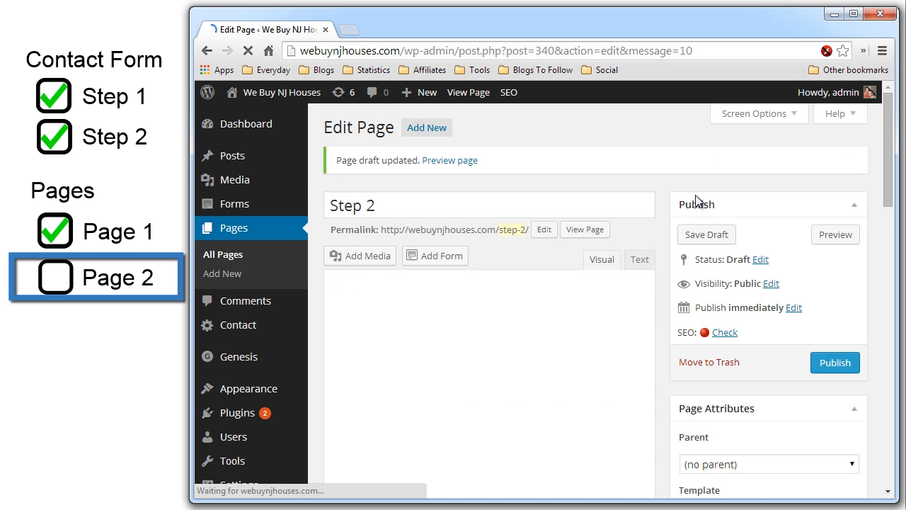
pyautogui.click(823, 365)
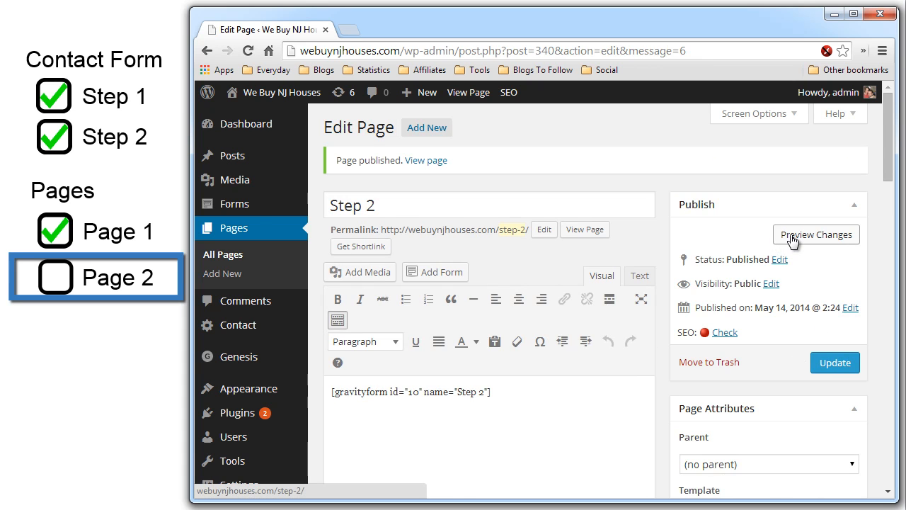
# - Preview the published Step 2 page in a new tab and scroll through its full form
pyautogui.click(793, 238)
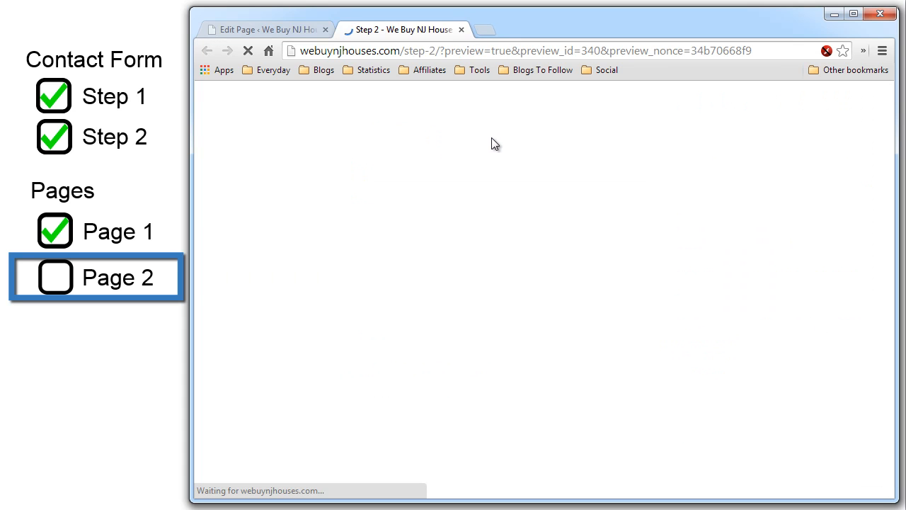
pyautogui.scroll(-5, 444, 269)
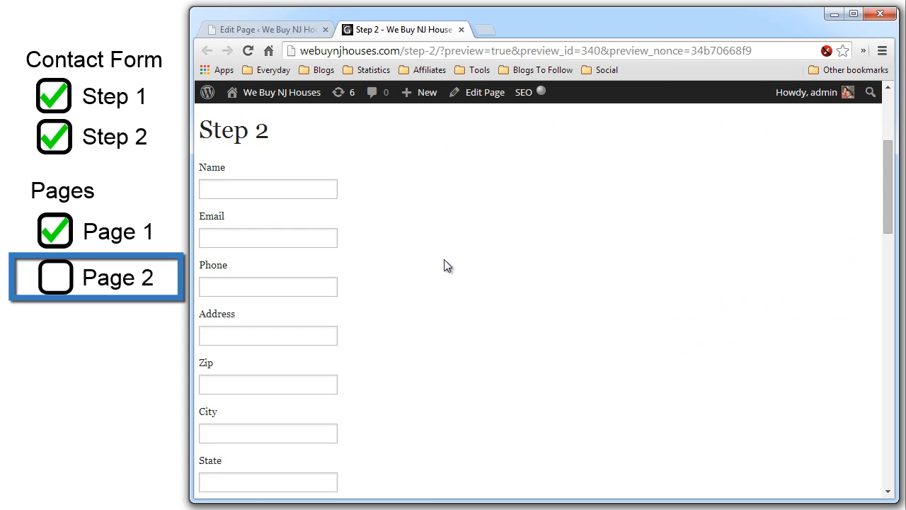
pyautogui.scroll(-8, 443, 256)
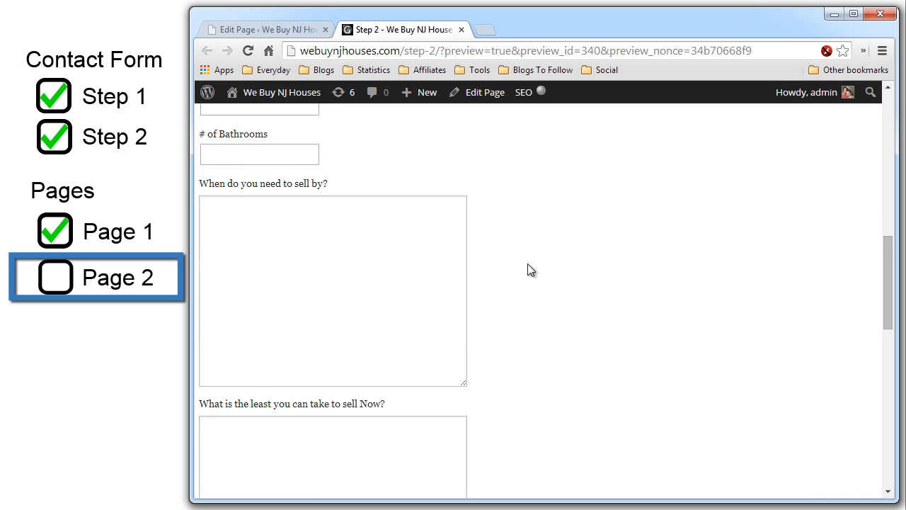
pyautogui.scroll(-5, 531, 270)
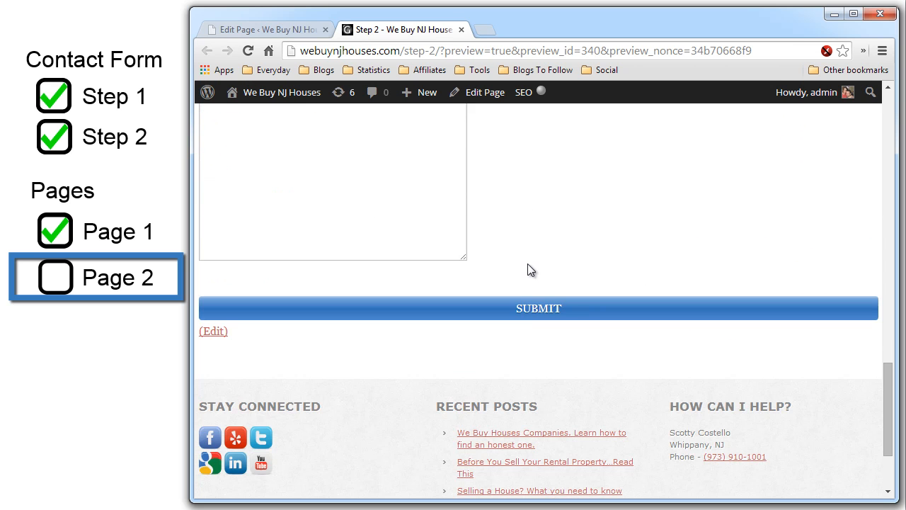
pyautogui.scroll(15, 577, 247)
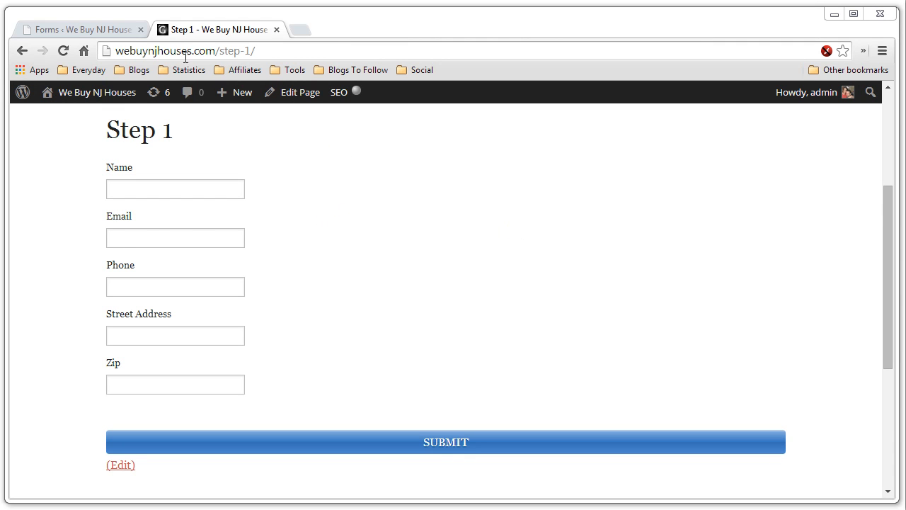
# - Enter a test name in the Step 1 form and accept the suggested e-mail address
pyautogui.click(192, 192)
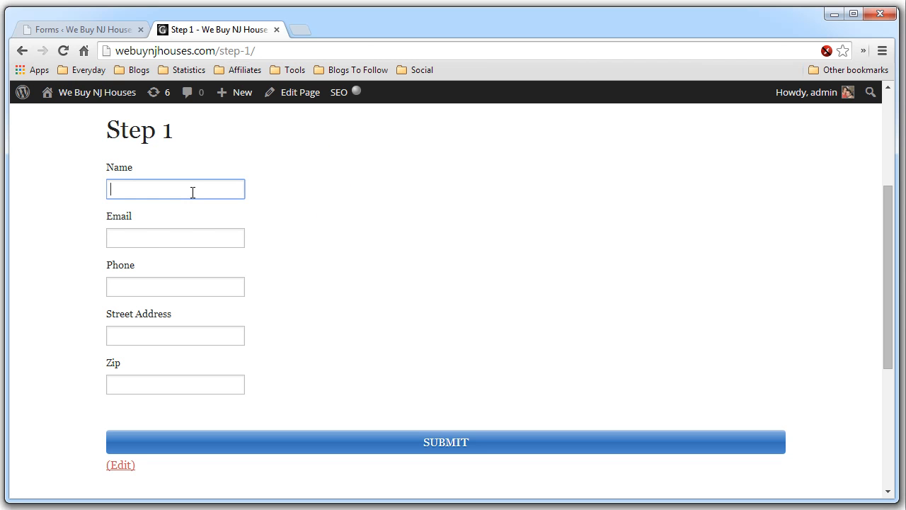
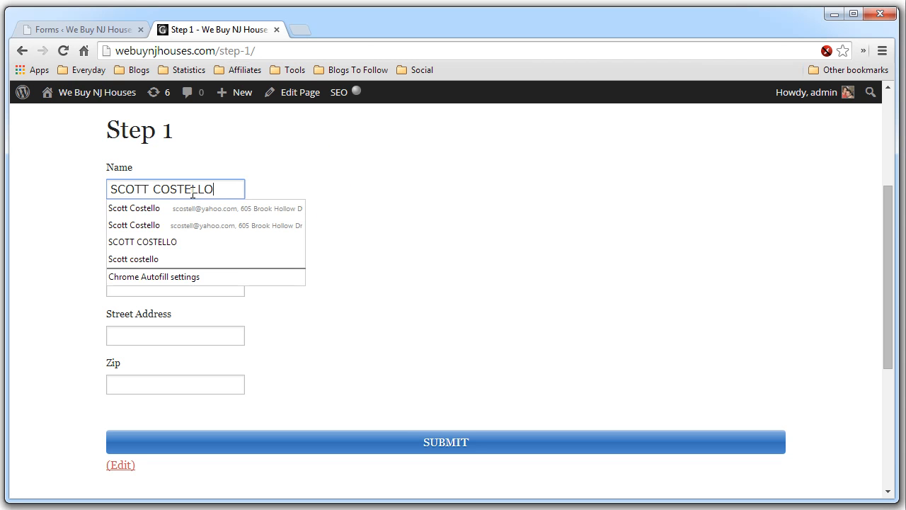
pyautogui.press('Tab')
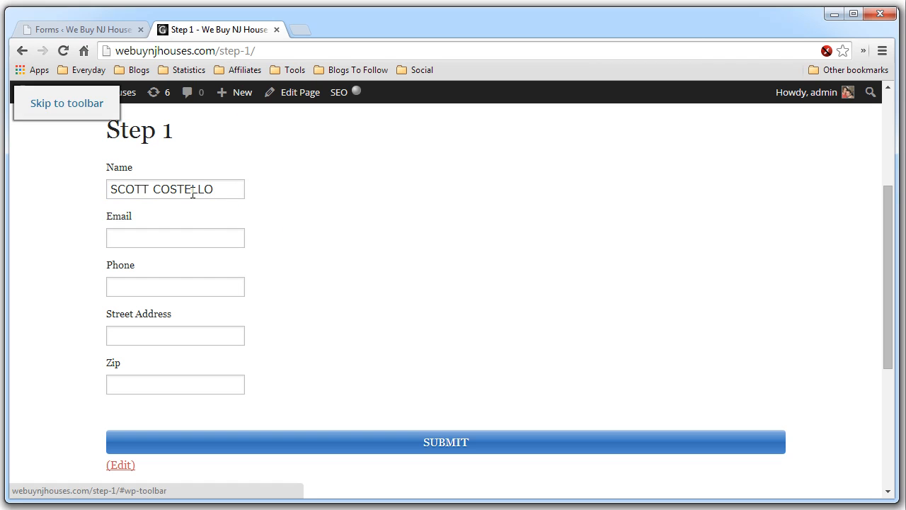
pyautogui.click(188, 241)
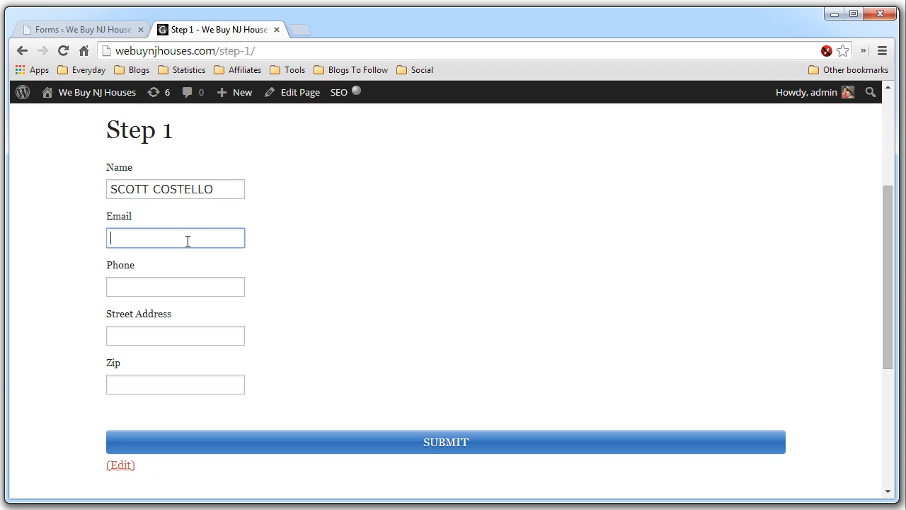
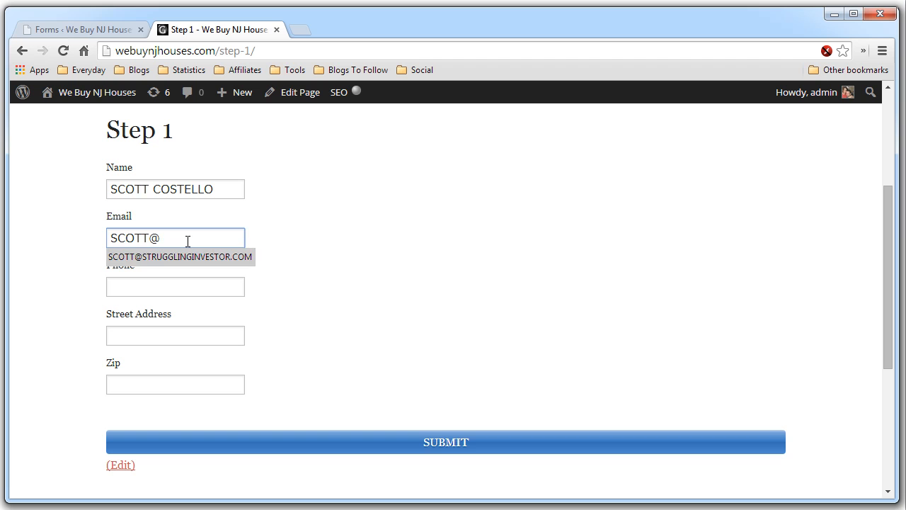
pyautogui.press('Down')
# - Fill in a test phone number, street address and zip code, then submit the Step 1 form
pyautogui.press('Tab')
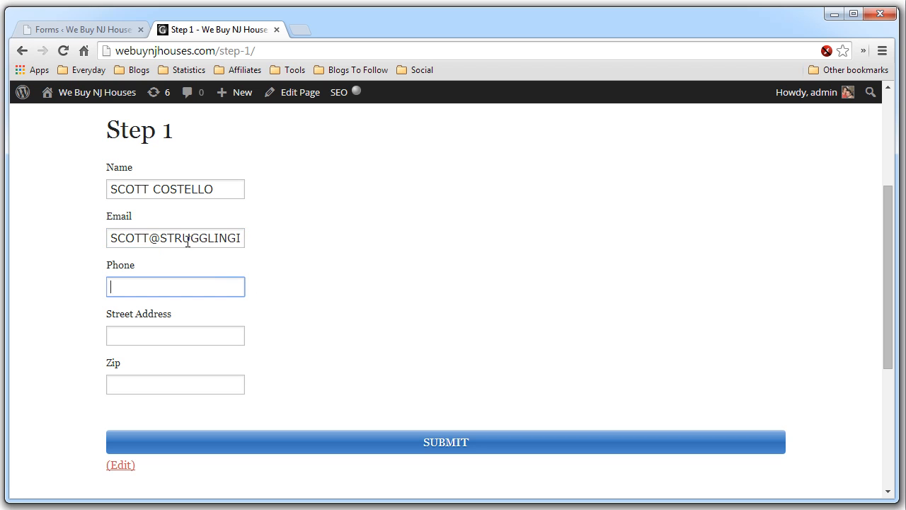
pyautogui.write('555-555-55555')
pyautogui.press('BackSpace')
pyautogui.press('Tab')
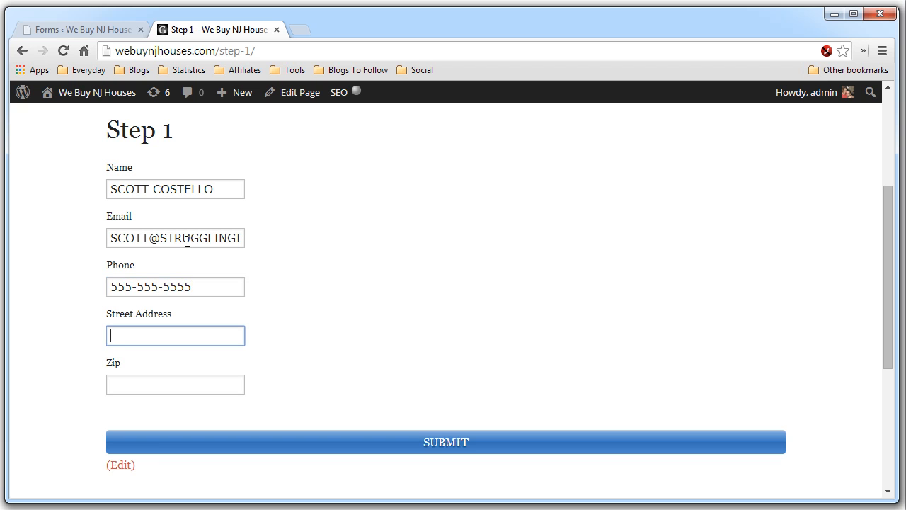
pyautogui.write('123 MAIN ST')
pyautogui.press('Tab')
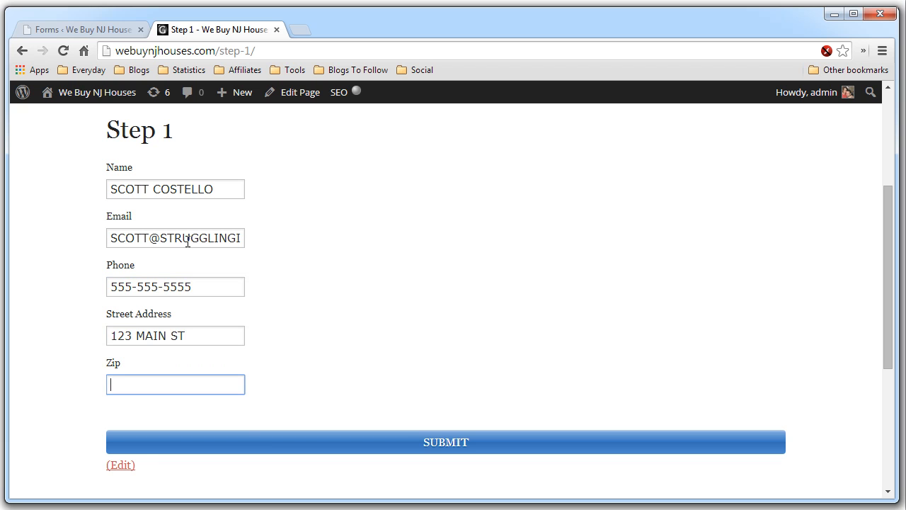
pyautogui.write('00000')
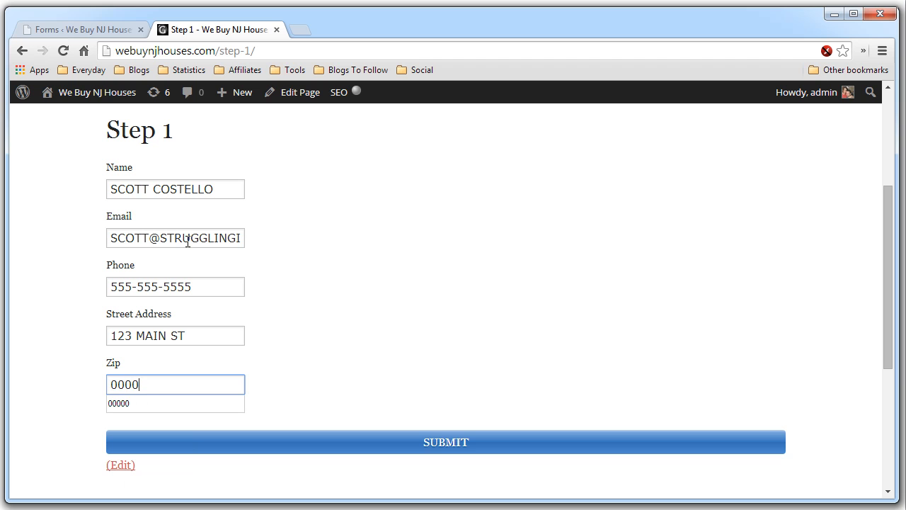
pyautogui.click(447, 441)
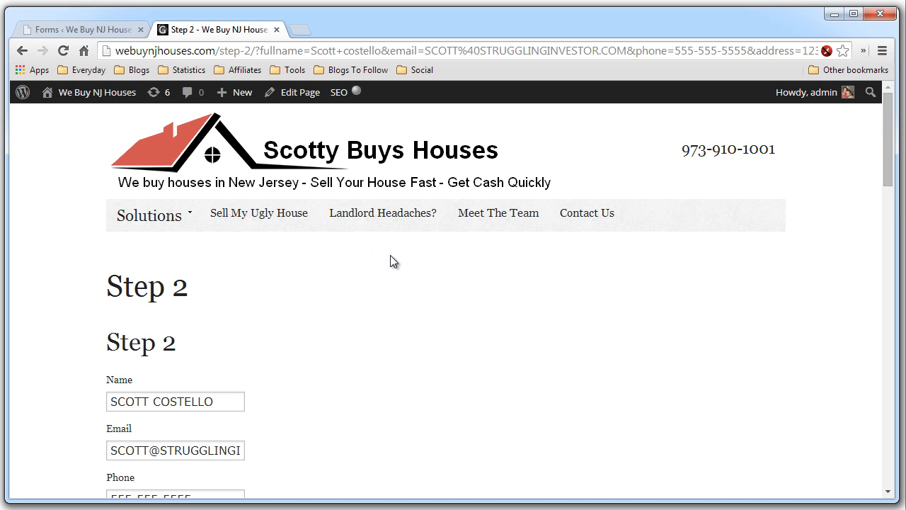
pyautogui.moveTo(255, 51); pyautogui.dragTo(743, 51)
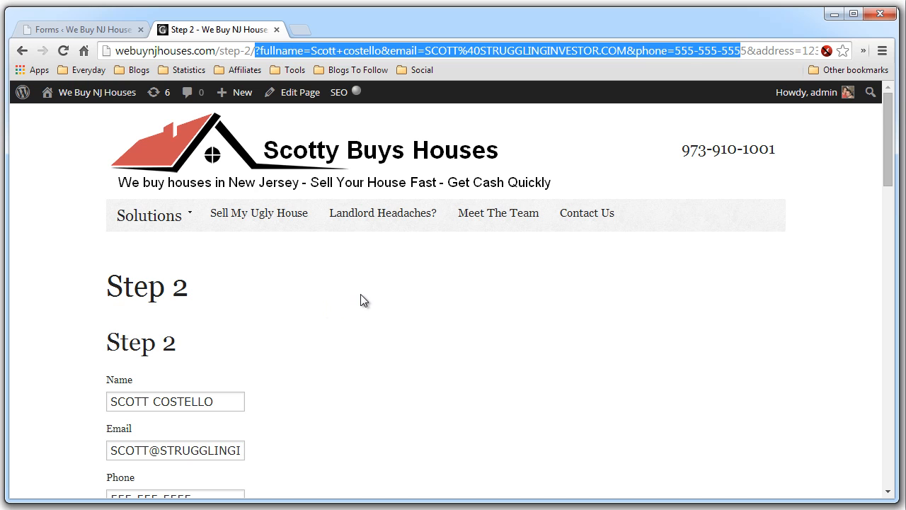
pyautogui.scroll(-3, 360, 294)
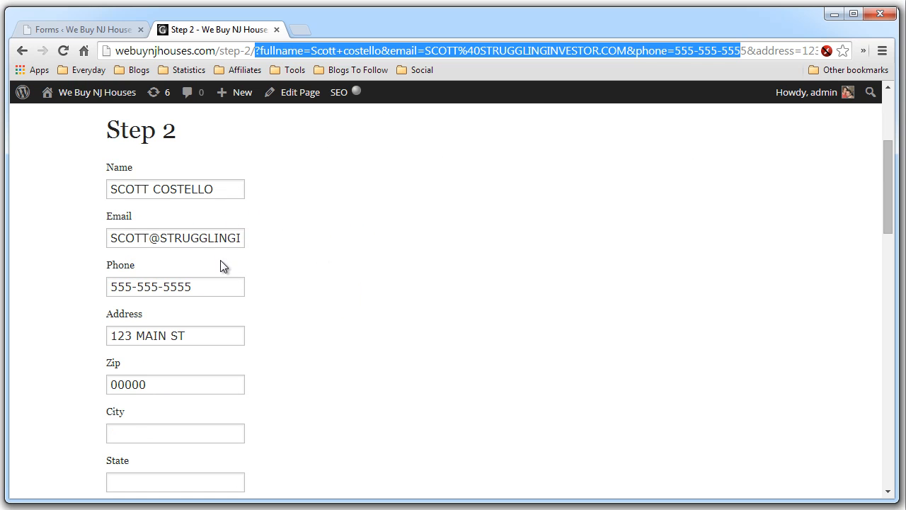
pyautogui.scroll(-1, 356, 363)
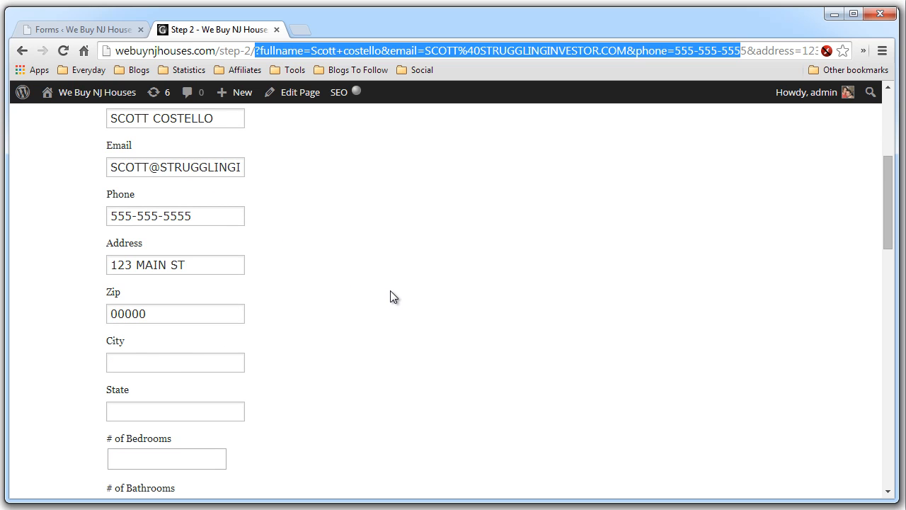
pyautogui.scroll(-2, 393, 297)
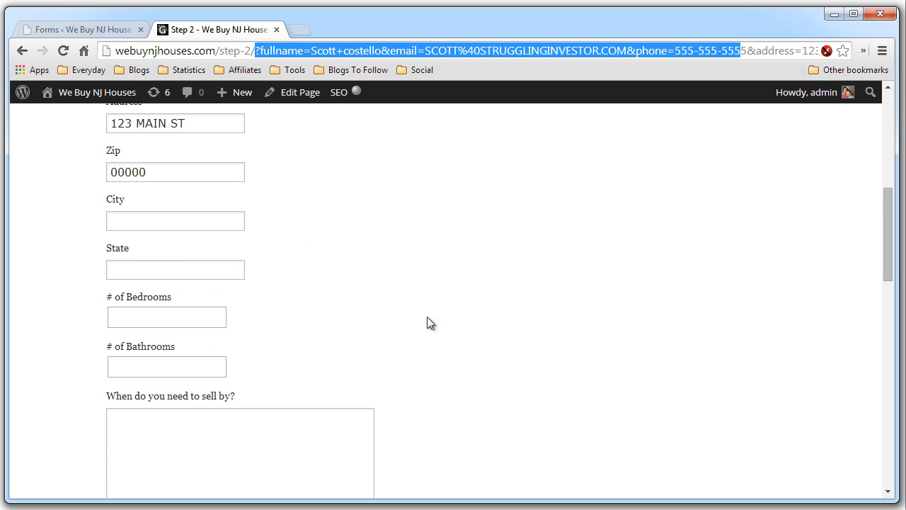
pyautogui.scroll(-10, 511, 328)
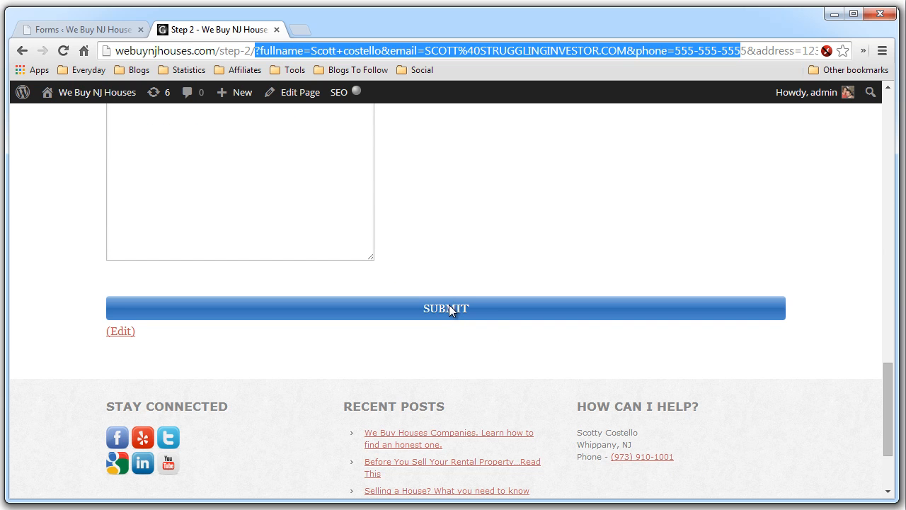
pyautogui.click(476, 284)
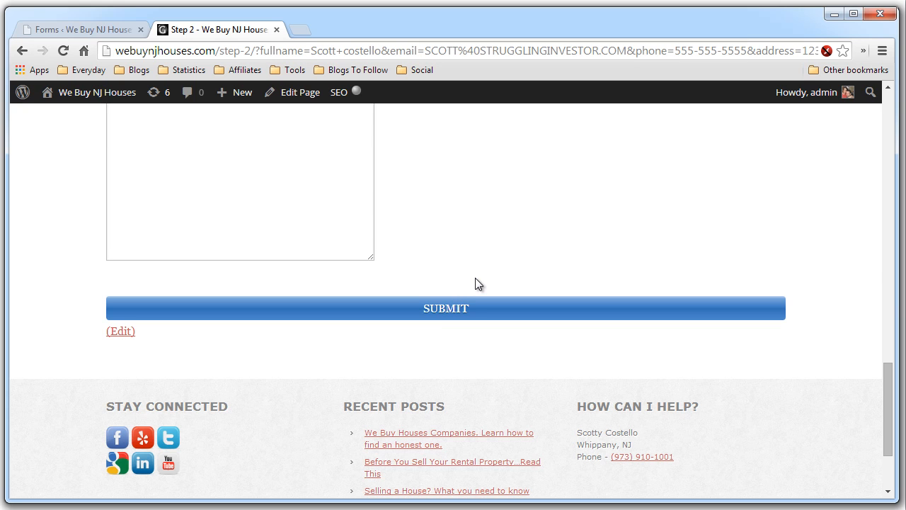
pyautogui.scroll(6, 512, 241)
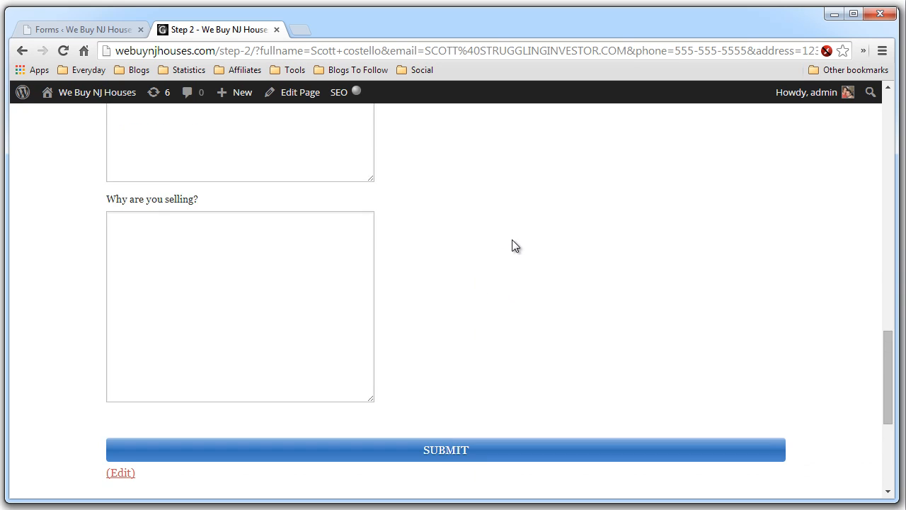